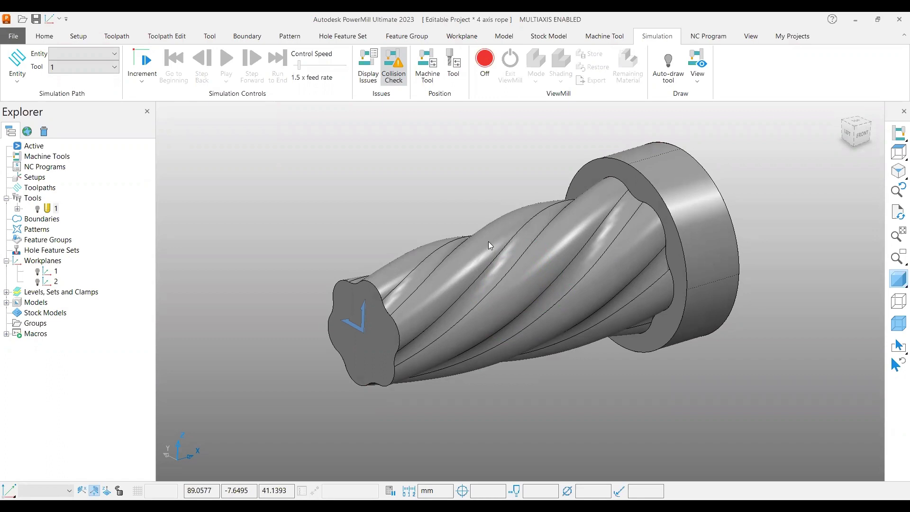
- Create a new Projection Line Finishing toolpath from the finishing strategies
middle_click_drag(488, 241, 583, 379)
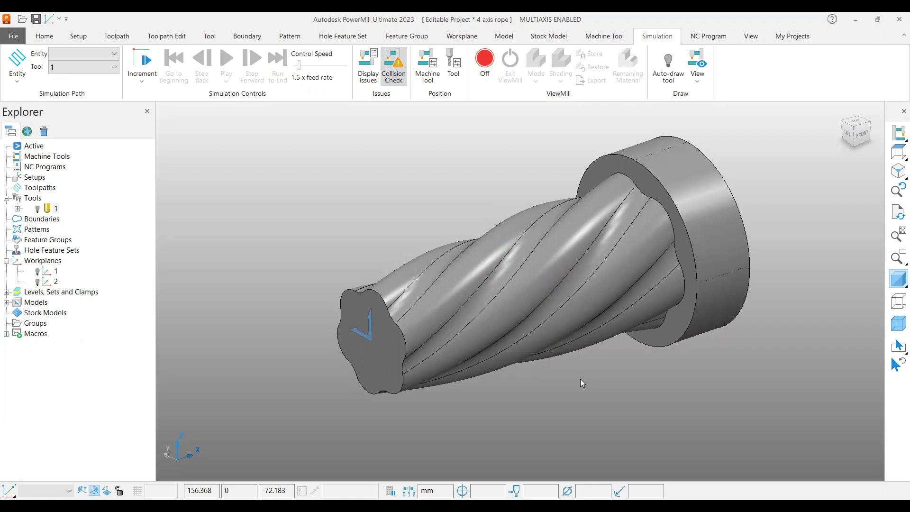
left_click(116, 36)
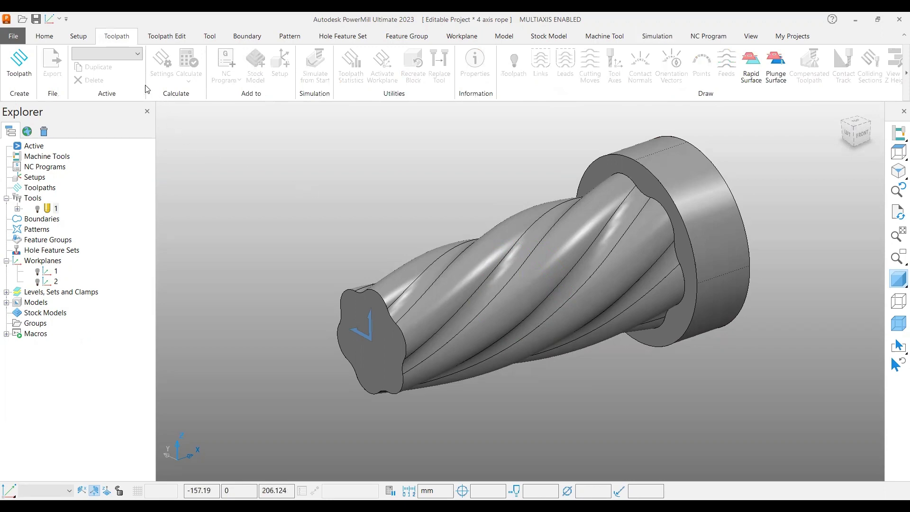
left_click(41, 38)
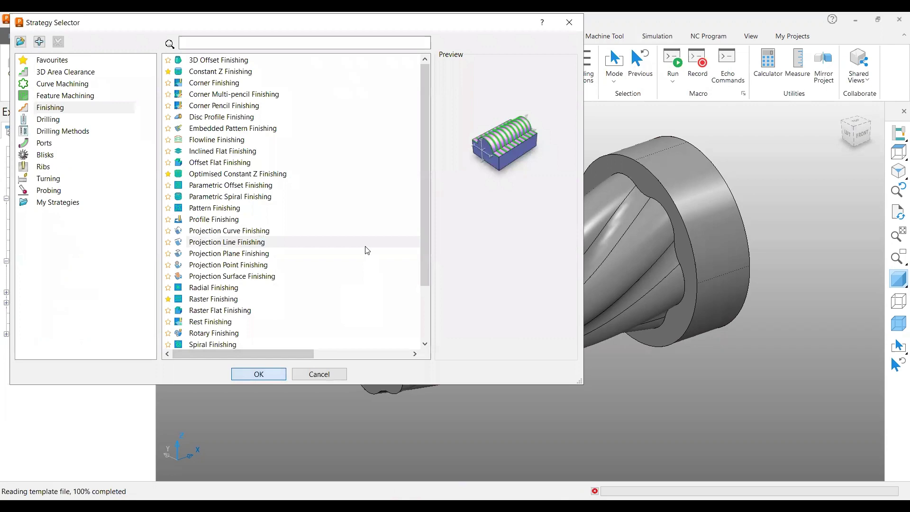
double_click(350, 243)
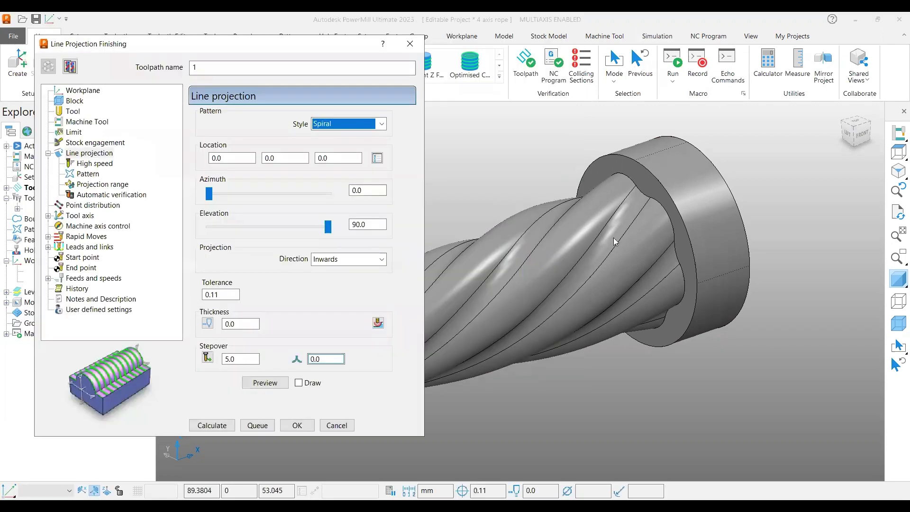
scroll(614, 242, "down", 3)
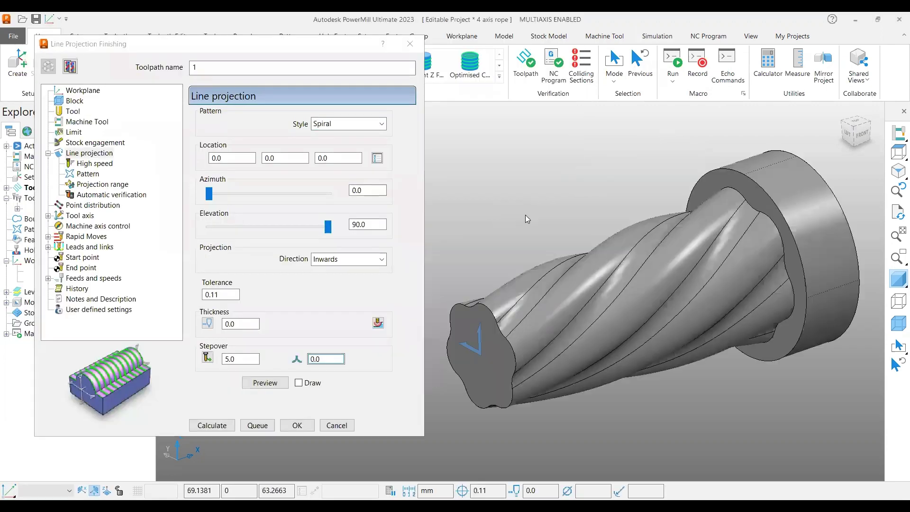
- Assign the ball-nosed tool and keep the Spiral pattern style with a 1.15232 stepover
left_click(73, 111)
left_click(368, 118)
left_click(323, 137)
left_click(95, 153)
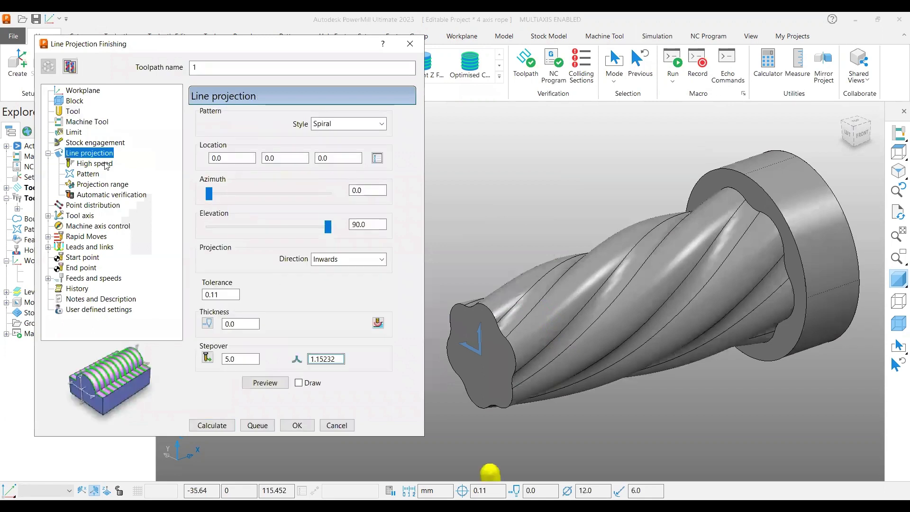
left_click(336, 125)
left_click(271, 135)
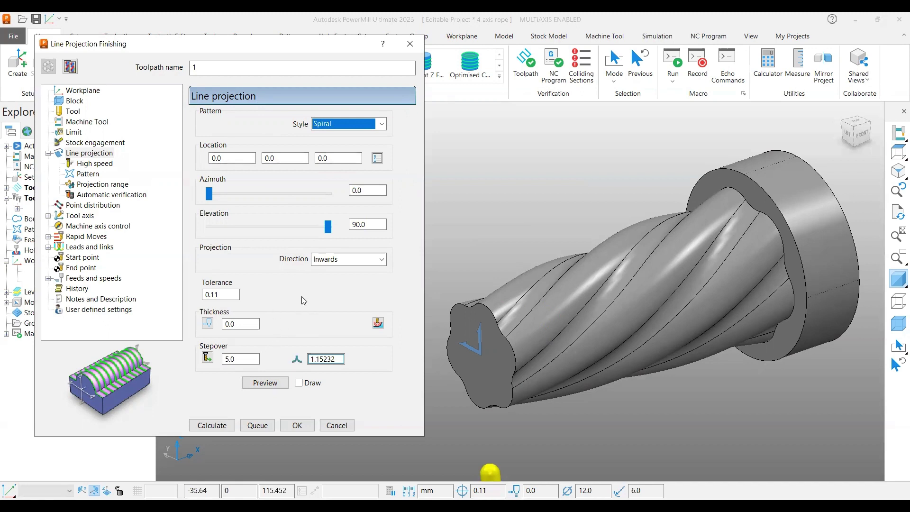
- Preview the projection pattern, then preview it again with Elevation set to 0
left_click(263, 385)
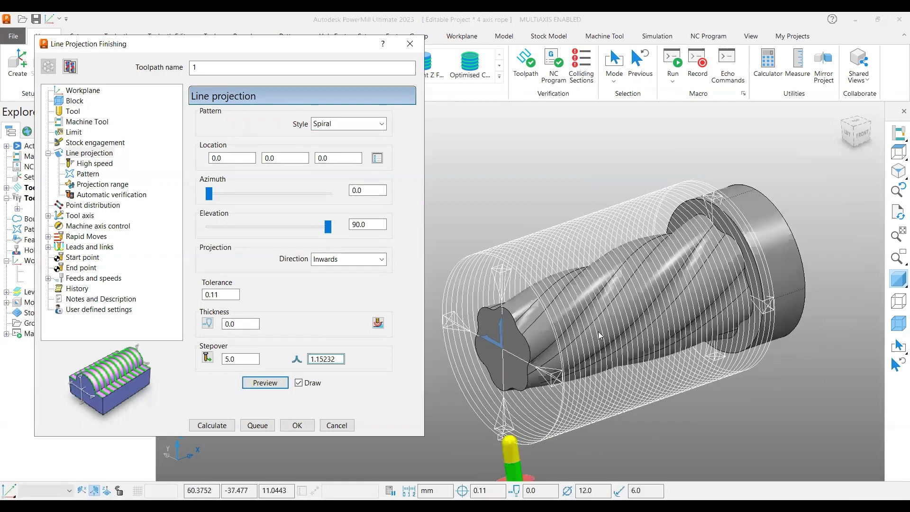
scroll(545, 322, "down", 2)
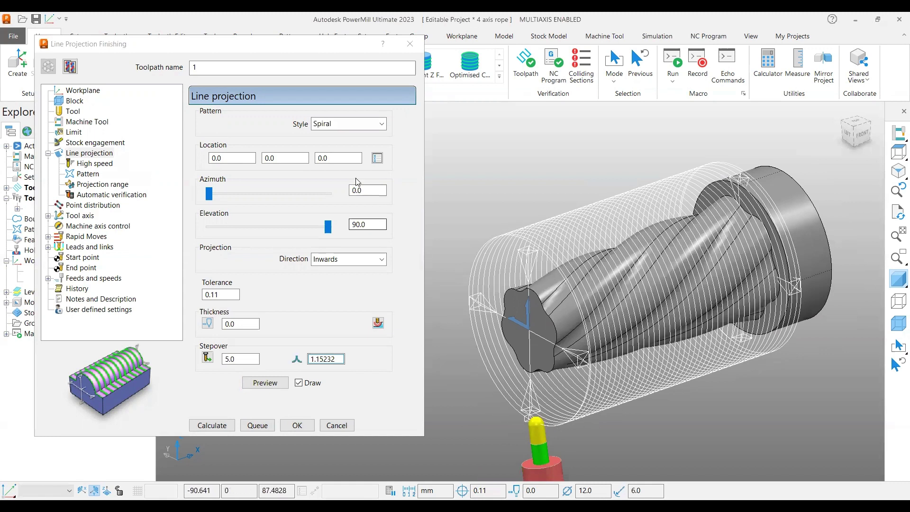
left_click(284, 155)
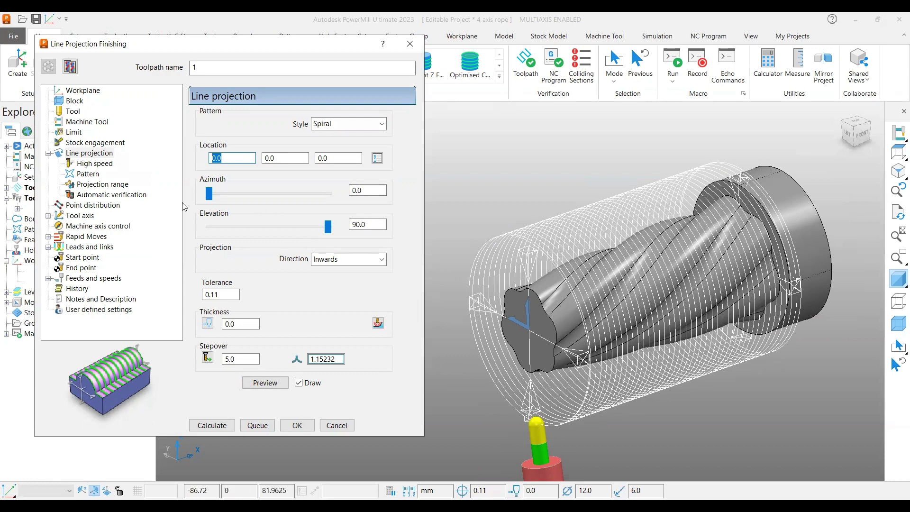
double_click(368, 225)
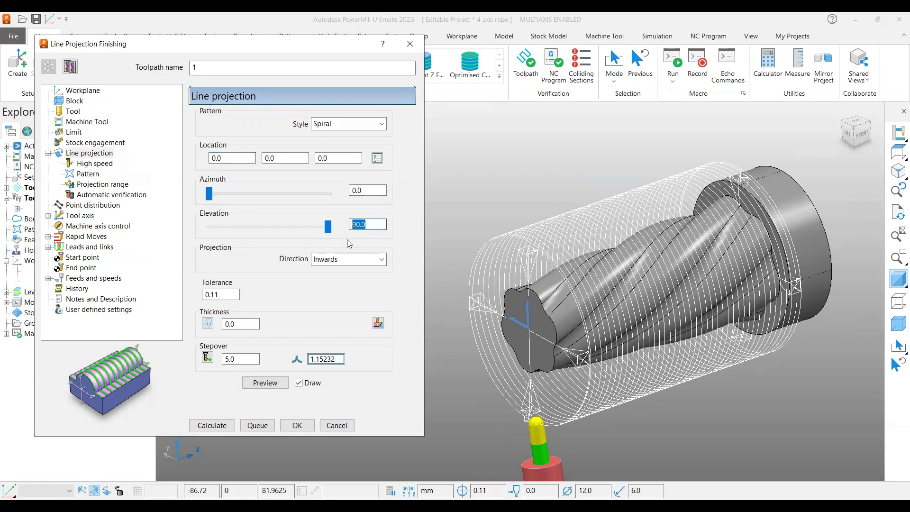
type("0")
left_click(265, 383)
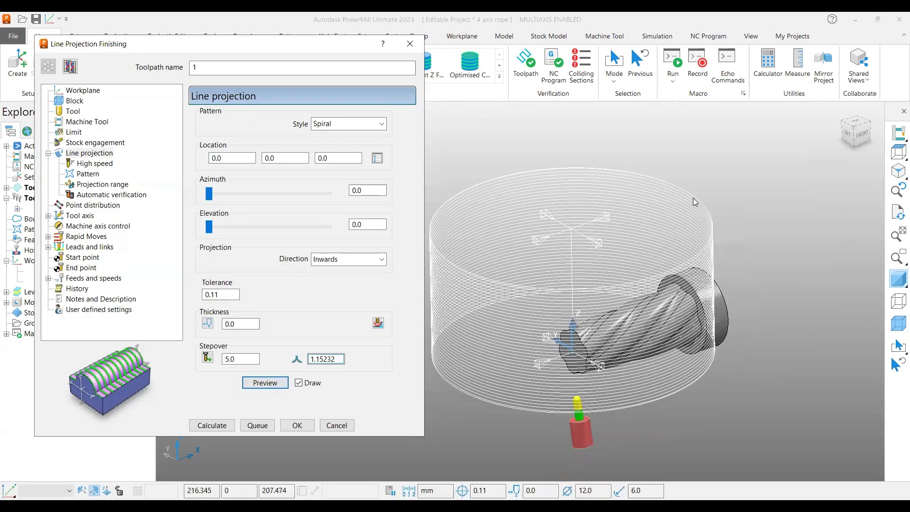
- Restore Elevation to 90 and preview the spiral wrapped along the rope's axis
double_click(365, 224)
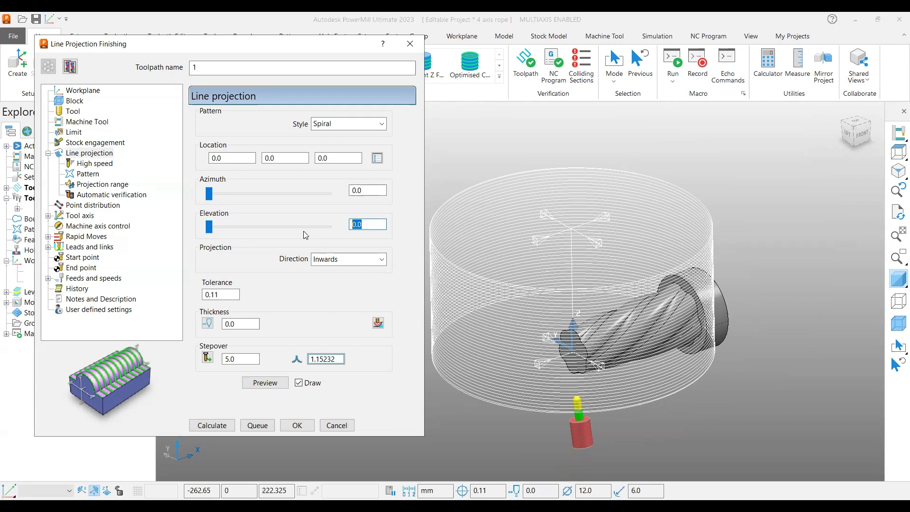
type("90")
left_click(272, 387)
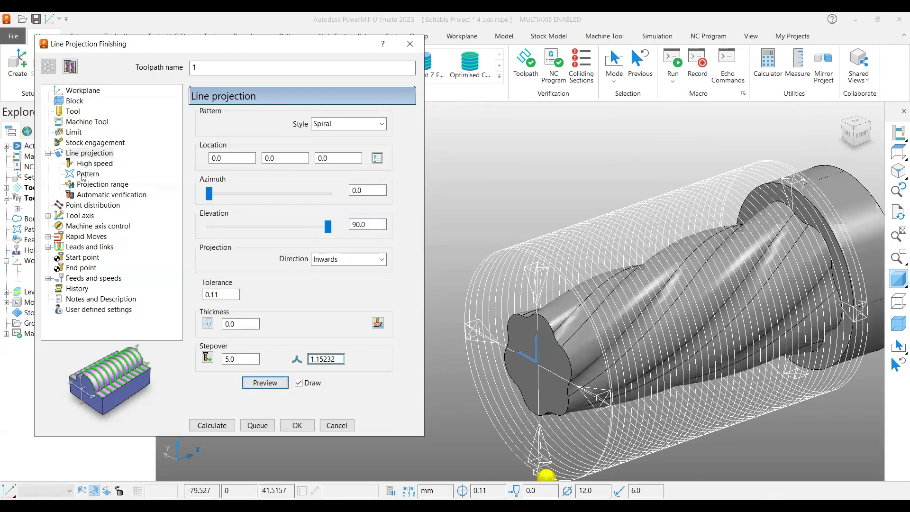
- Change the spiral pattern's Height End from 200 to 190 and preview it from front and isometric views
left_click(85, 174)
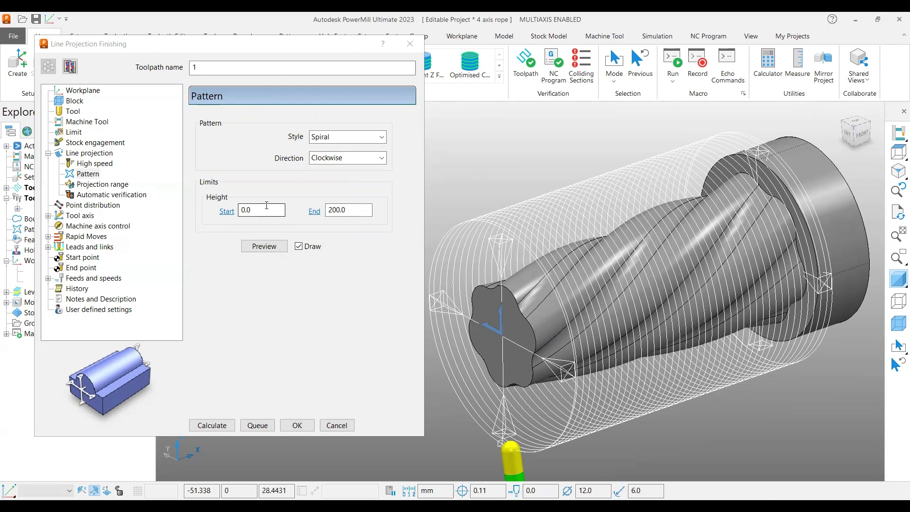
left_click(862, 134)
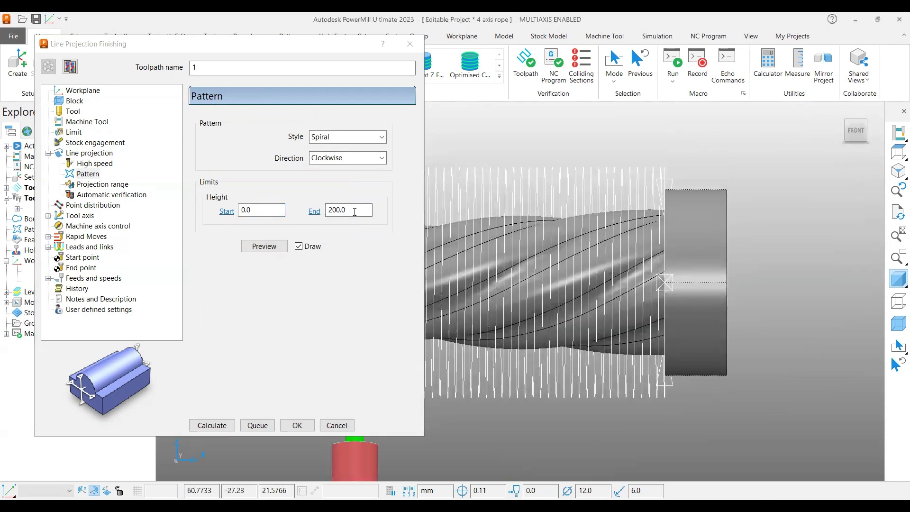
left_click(298, 214)
type("1")
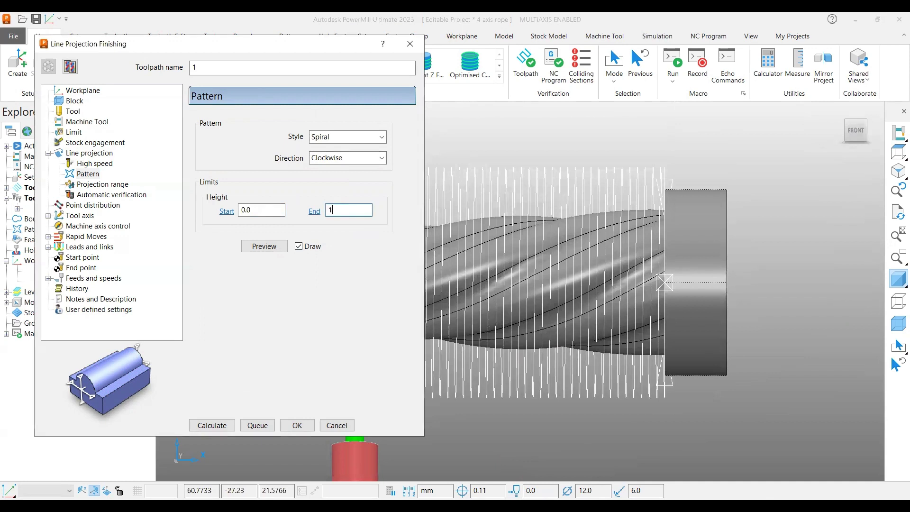
type("90")
left_click(264, 246)
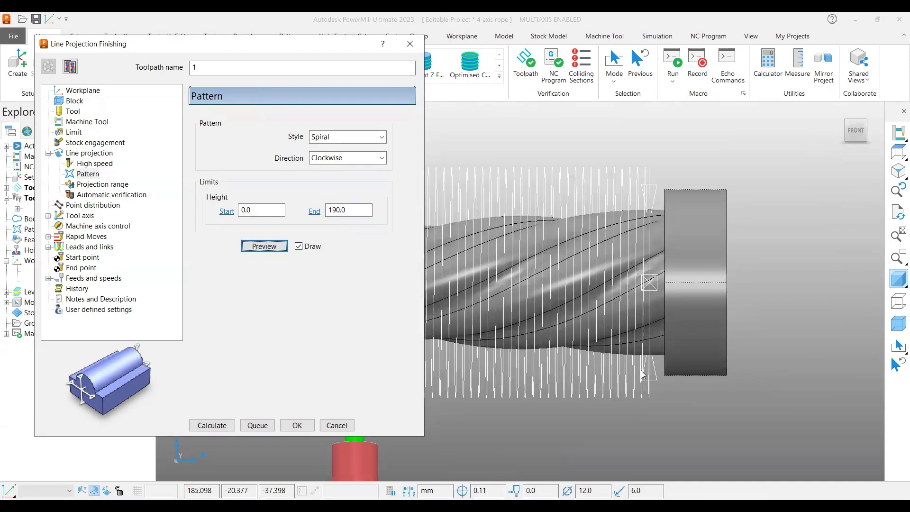
scroll(651, 204, "down", 2)
middle_click_drag(545, 304, 595, 282)
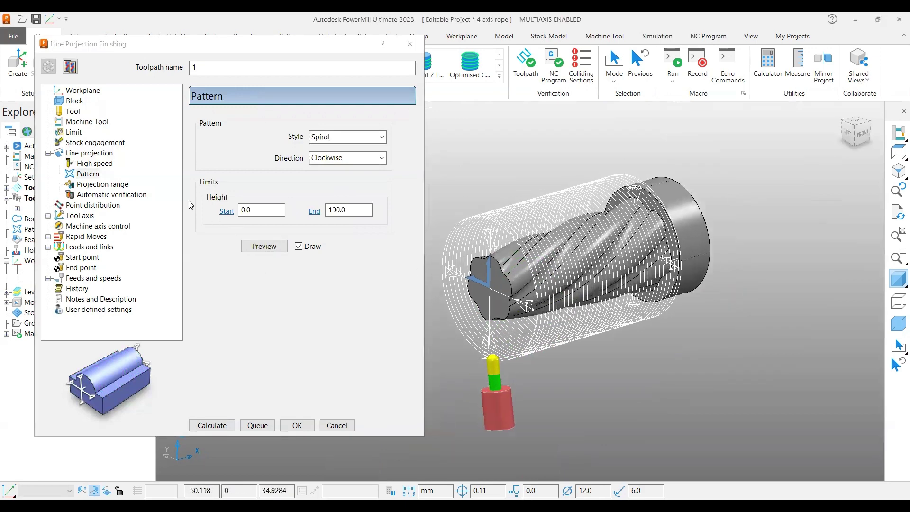
- Disable tool axis limits, keep Lead/Lean at 0.0 with Contact normal, and calculate toolpath '1'
left_click(79, 216)
left_click(213, 309)
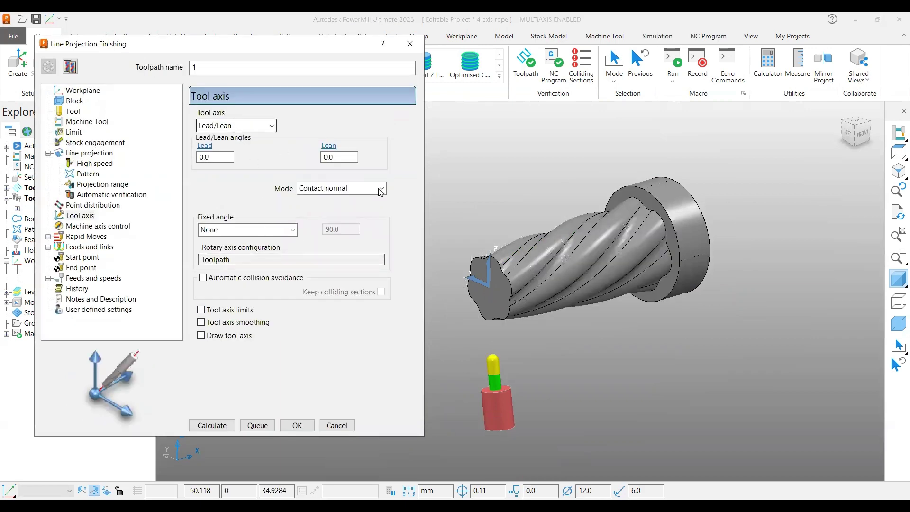
scroll(535, 246, "up", 3)
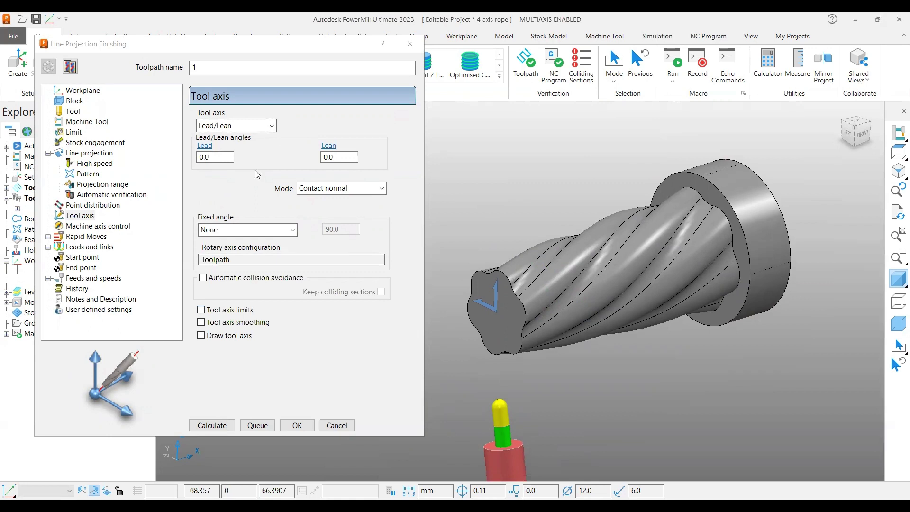
double_click(332, 157)
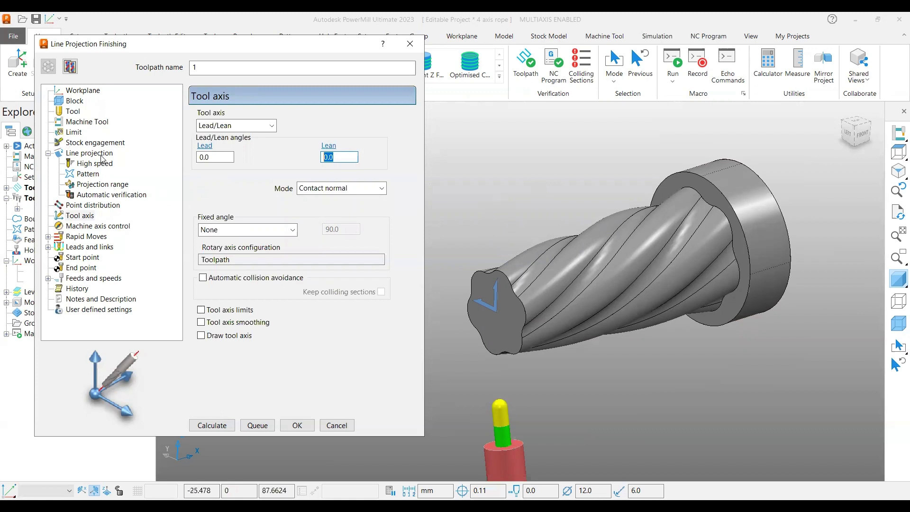
left_click(223, 426)
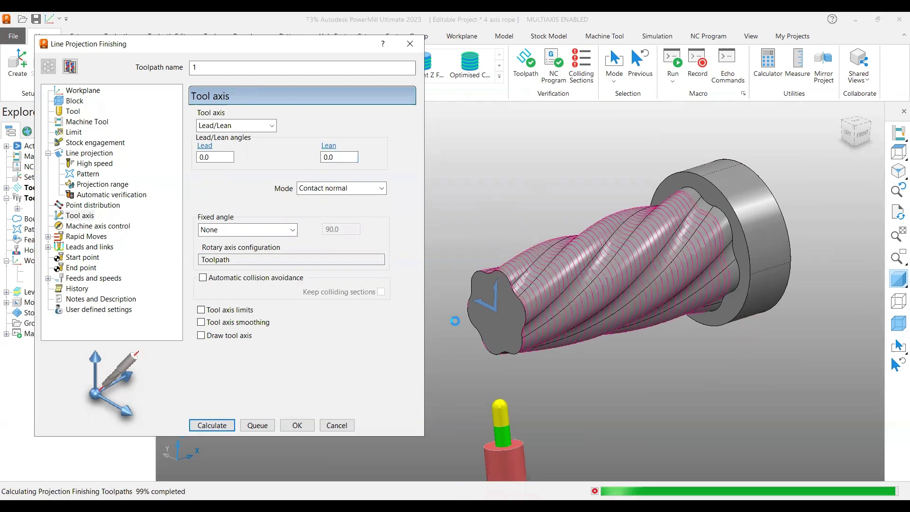
- Close the toolpath settings and orbit around the calculated rope toolpath to inspect it
left_click(336, 425)
left_click(854, 145)
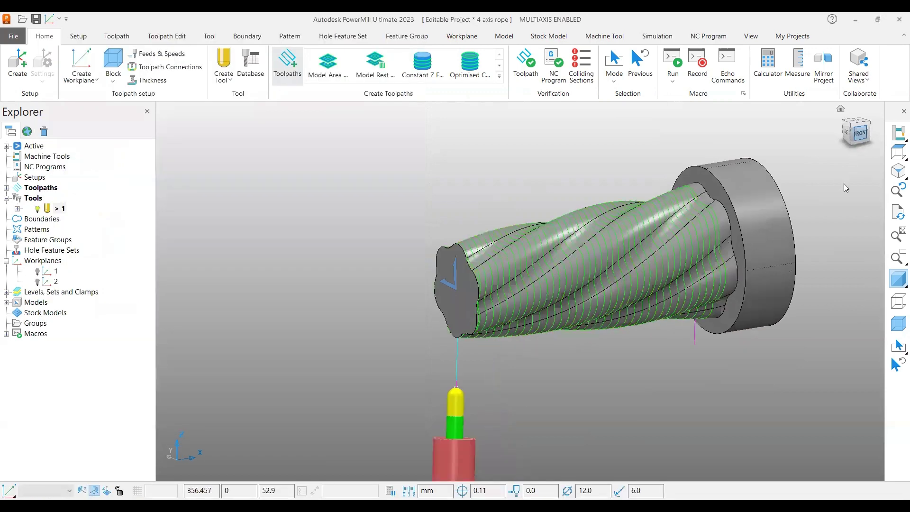
scroll(394, 177, "up", 5)
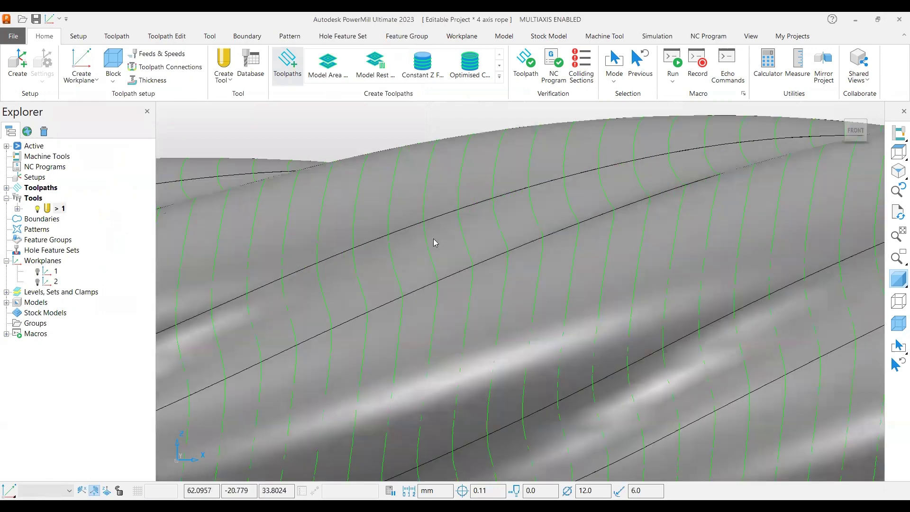
scroll(516, 216, "down", 2)
middle_click_drag(544, 298, 516, 234)
middle_click_drag(620, 243, 393, 264)
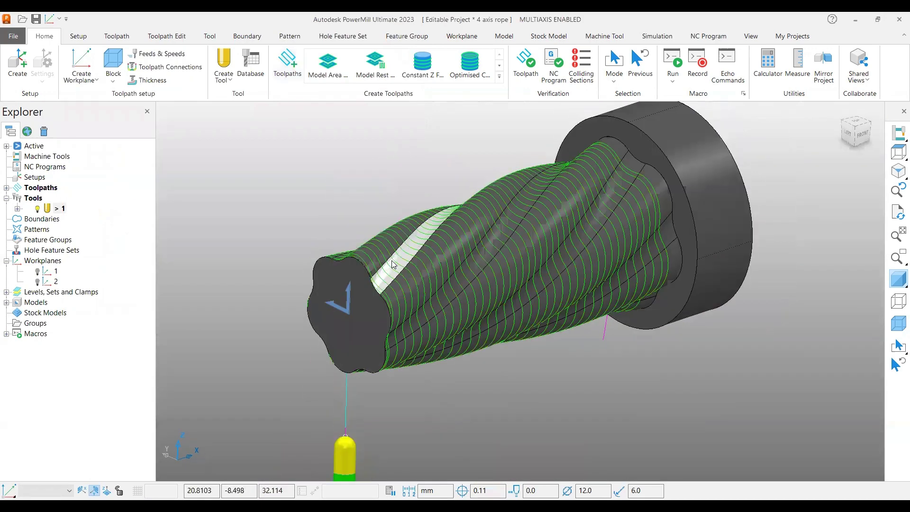
- Simulate toolpath '1' from its start, picked from the view's pick list
right_click(393, 264)
left_click(429, 284)
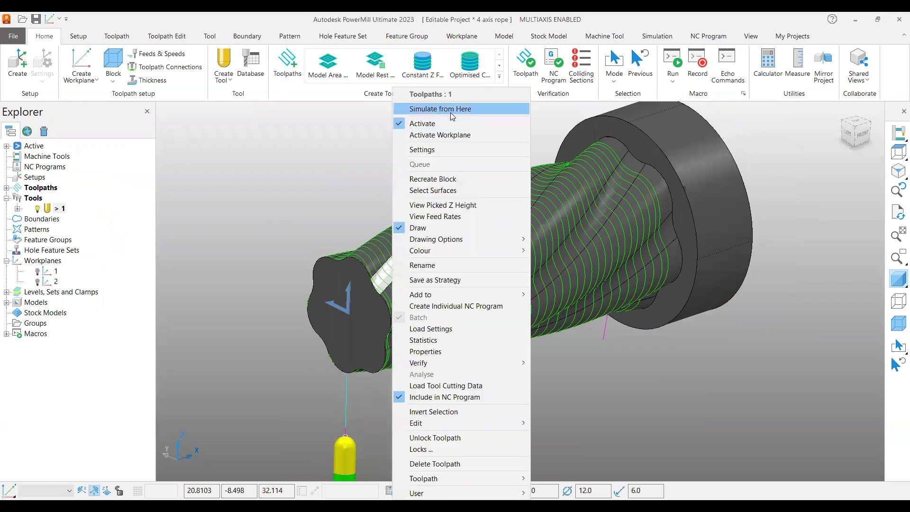
left_click(451, 113)
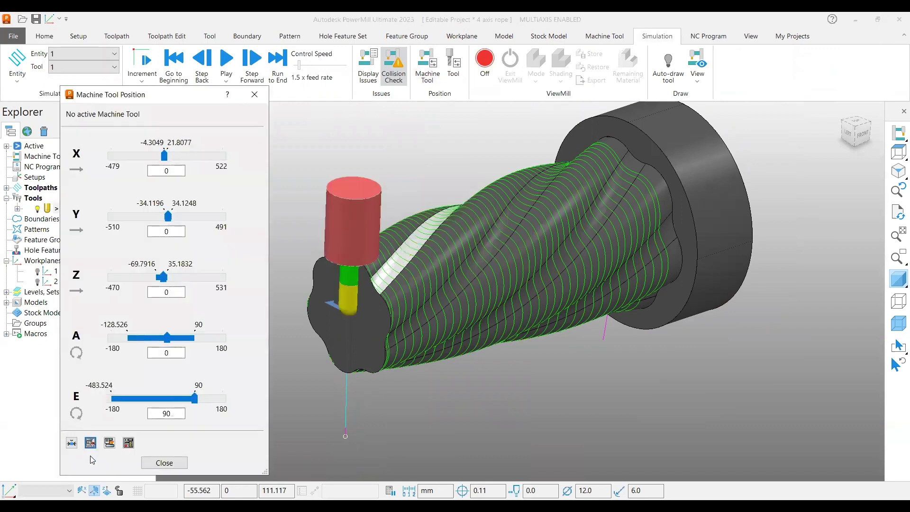
- Watch the machine axis positions as the simulation runs to about 19% from the front, then stop it
left_click(71, 443)
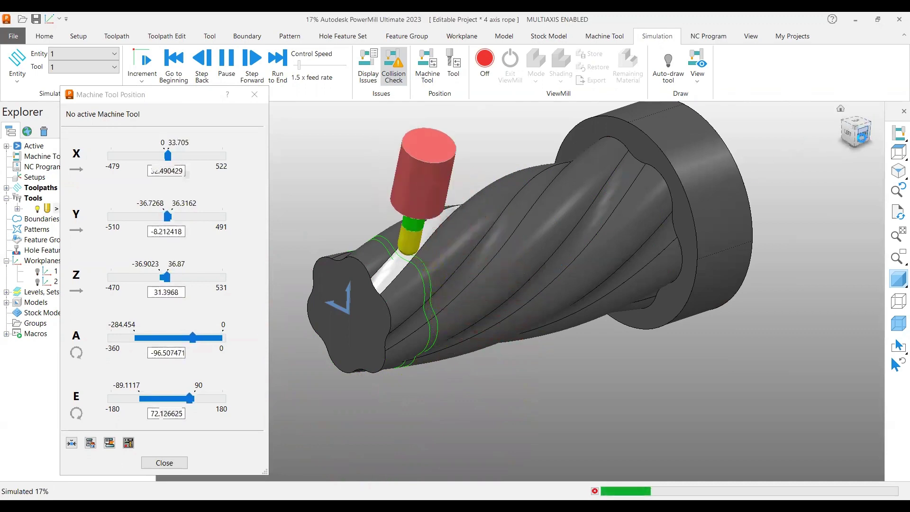
left_click(862, 136)
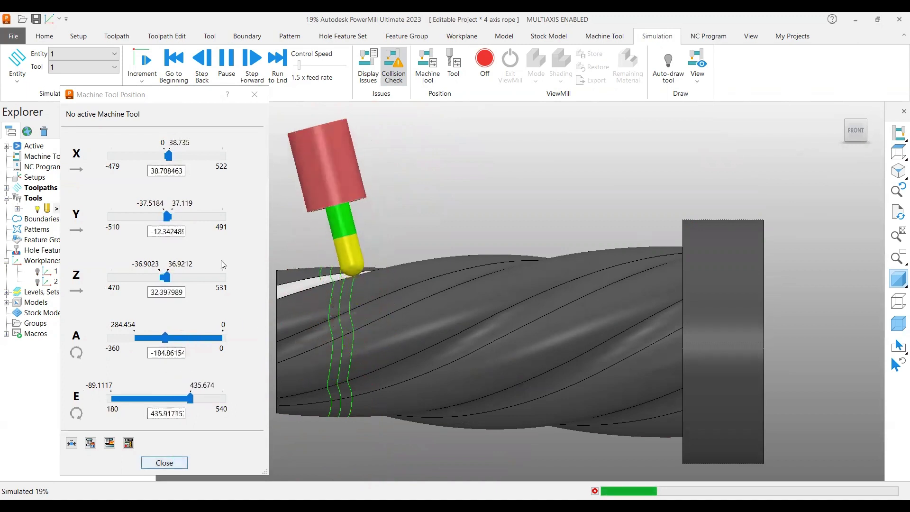
left_click(227, 58)
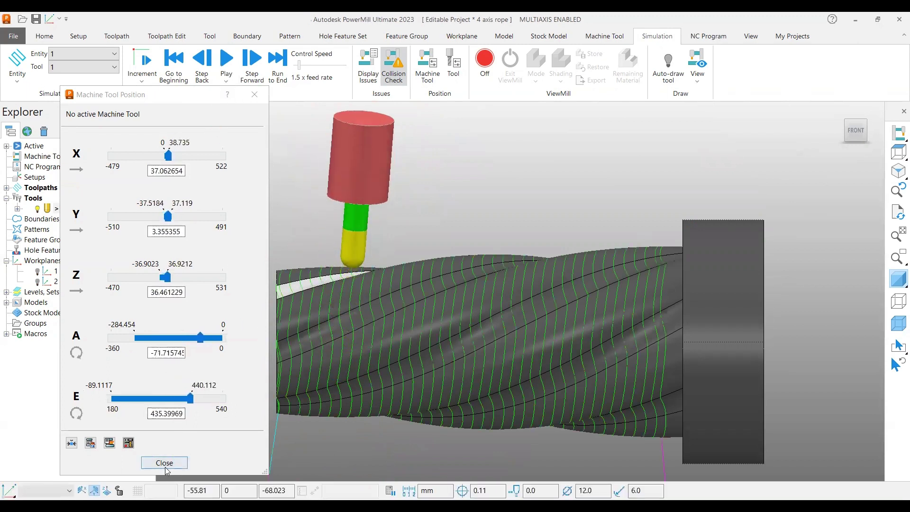
- Close the position readout, orbit to the part's end face, and rename toolpath '1' to '5 to 4 axis'
key("Escape")
middle_click_drag(285, 217, 383, 366)
middle_click_drag(563, 302, 332, 265)
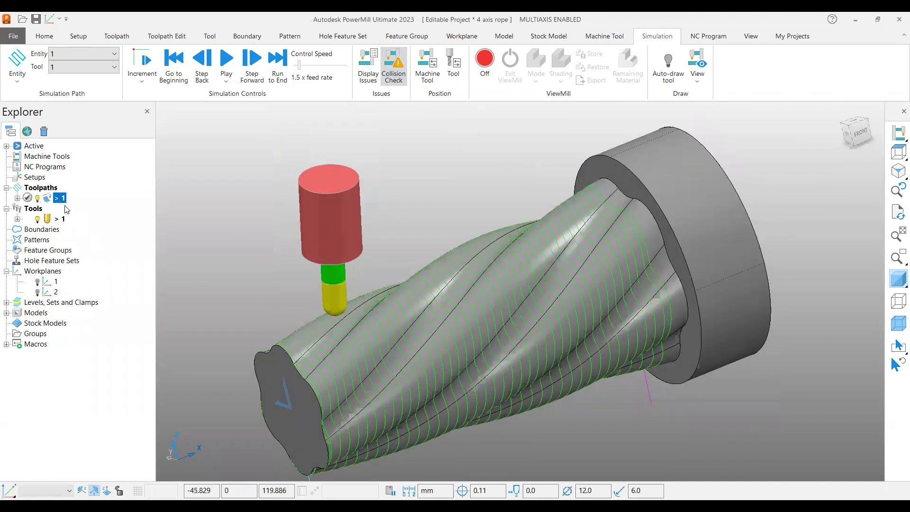
key("F2")
type("5 to 4 axis")
left_click(68, 208)
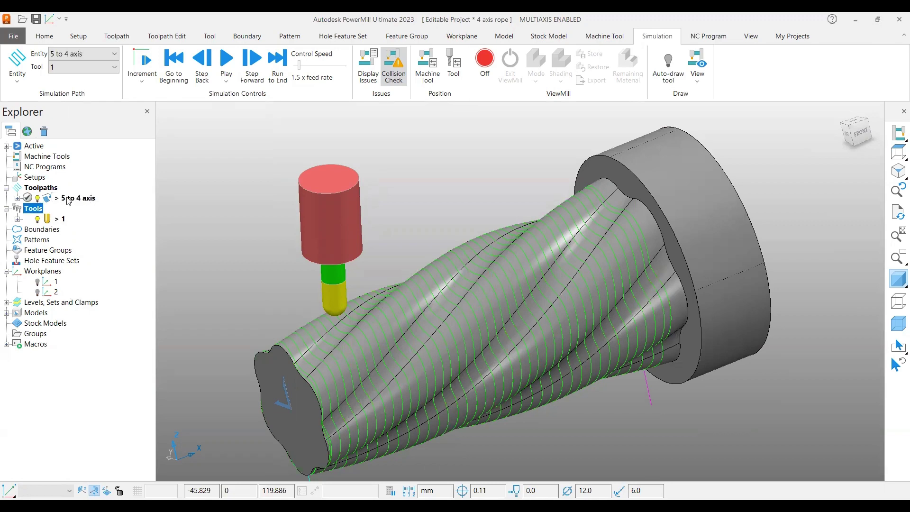
- Create an individual NC program from the '5 to 4 axis' toolpath and select it
right_click(69, 201)
left_click(105, 317)
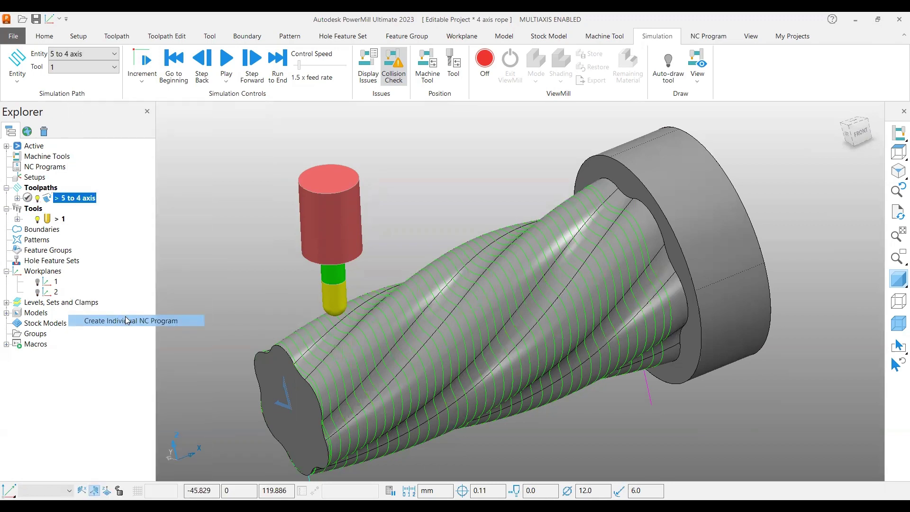
left_click(6, 167)
left_click(54, 179)
- Set the NC program's machine option file to Mitsubishi_M80_4X and write it, producing a Broken connection error
right_click(70, 177)
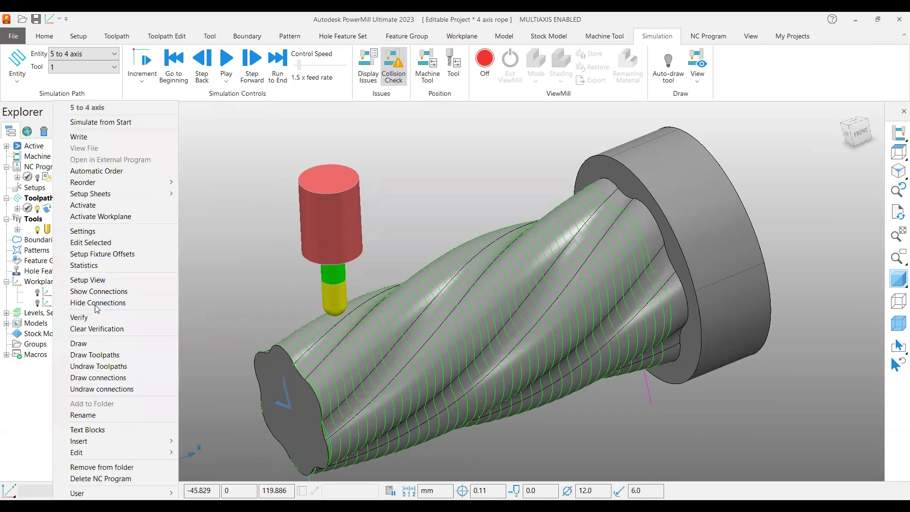
left_click(166, 230)
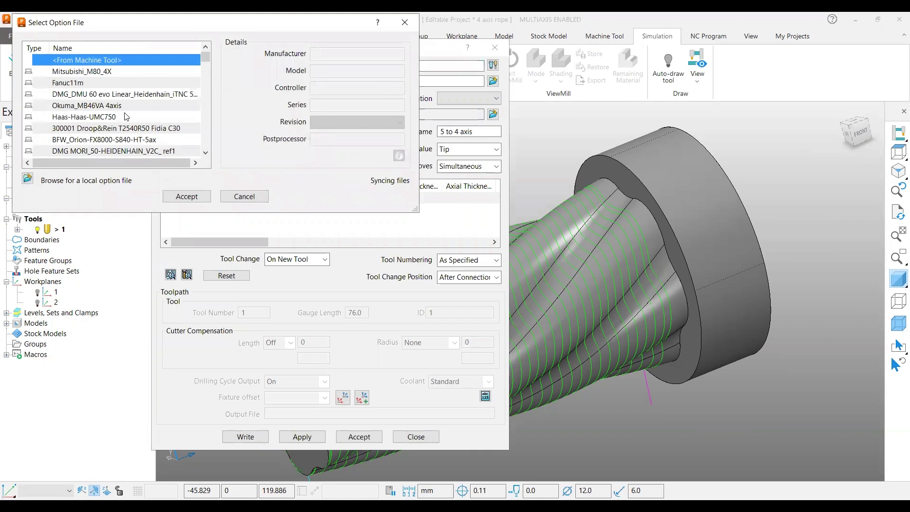
left_click(90, 72)
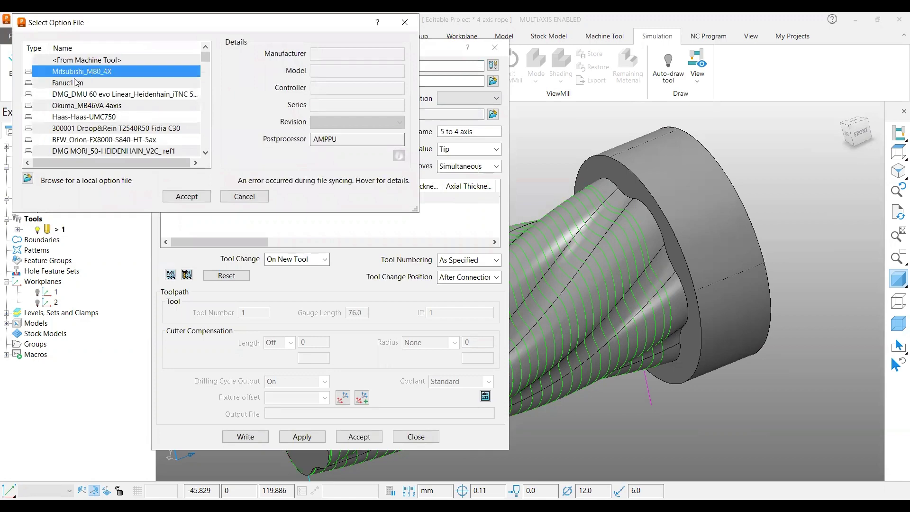
left_click(186, 197)
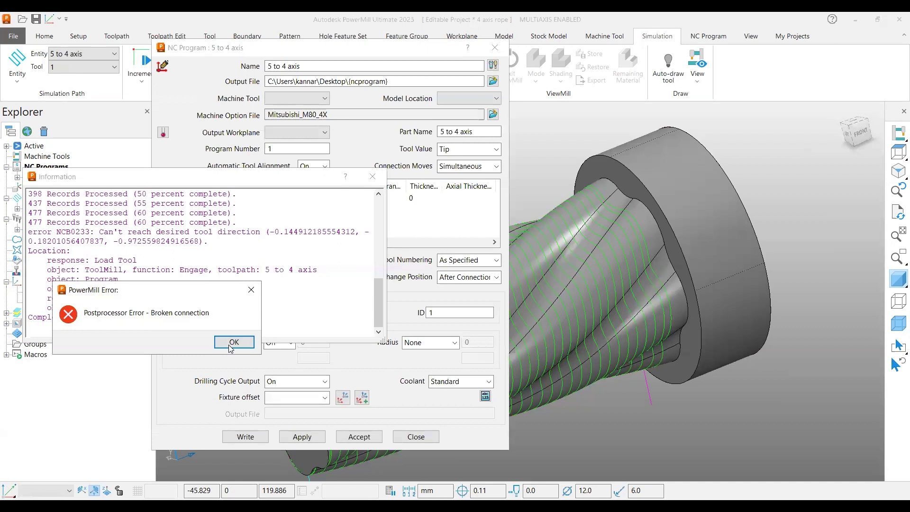
- Dismiss the error, review the NCB0233 'Can't reach desired tool direction' log, and close both dialogs
key("Return")
scroll(235, 261, "up", 4)
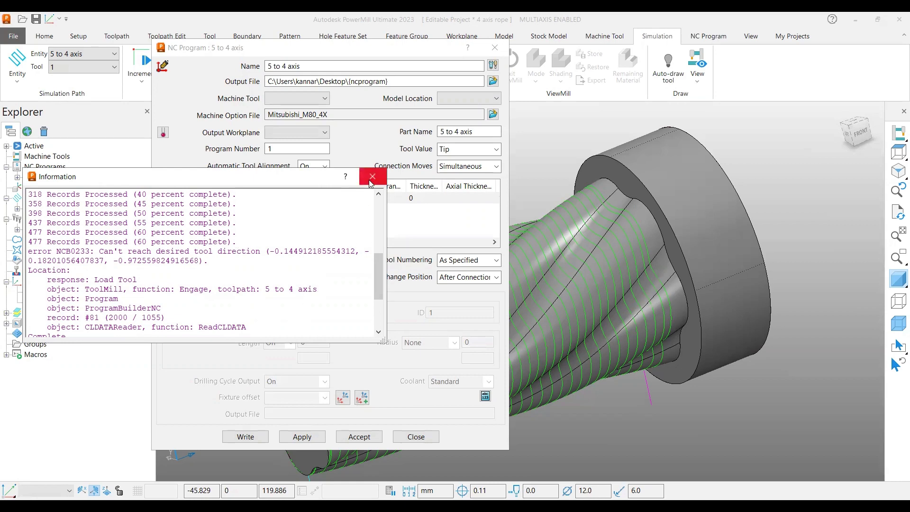
left_click(412, 436)
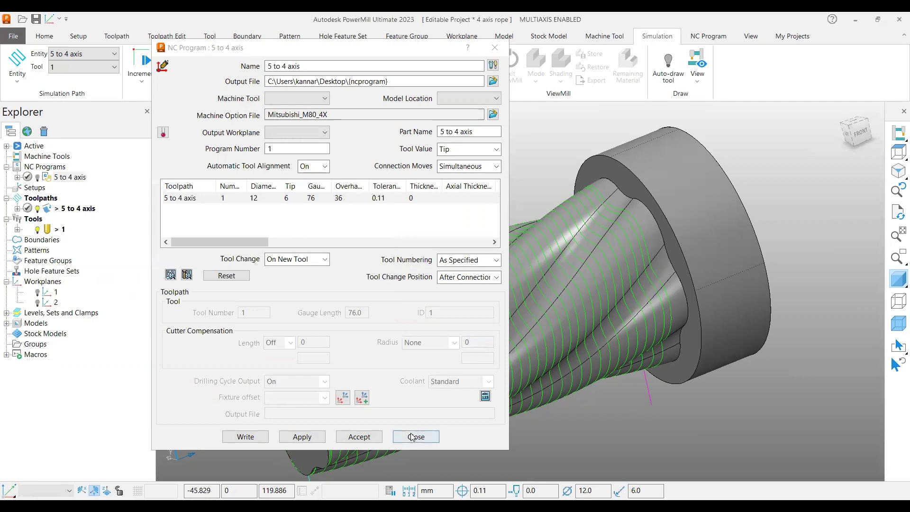
left_click(414, 436)
- Reopen the '5 to 4 axis' toolpath settings and tick Tool axis limits on the Tool axis page
right_click(71, 208)
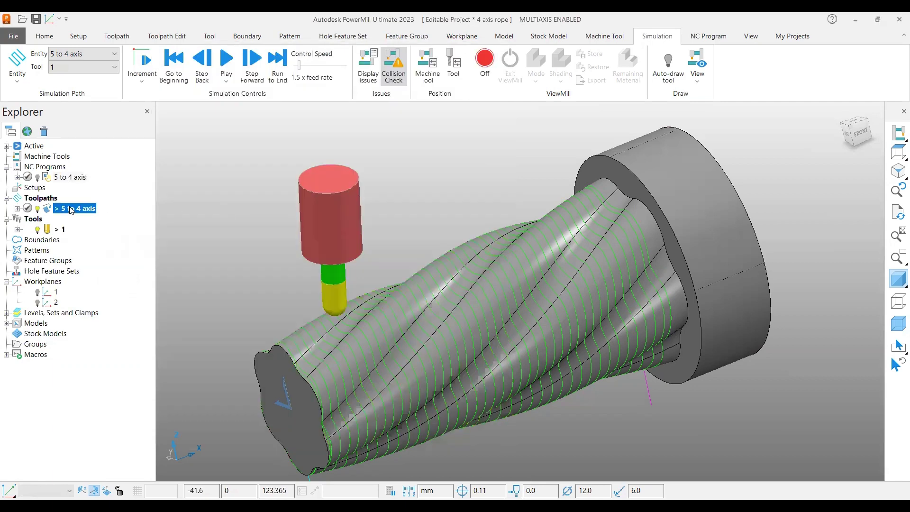
left_click(100, 164)
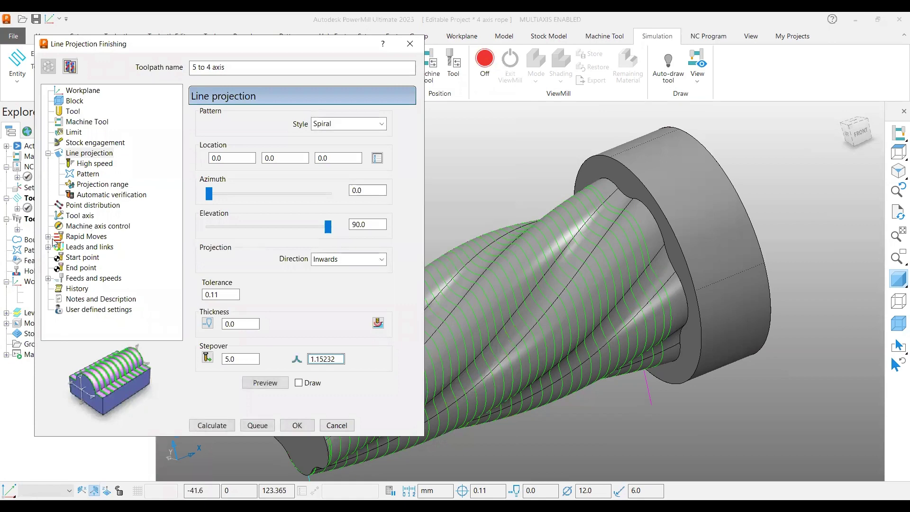
left_click(76, 216)
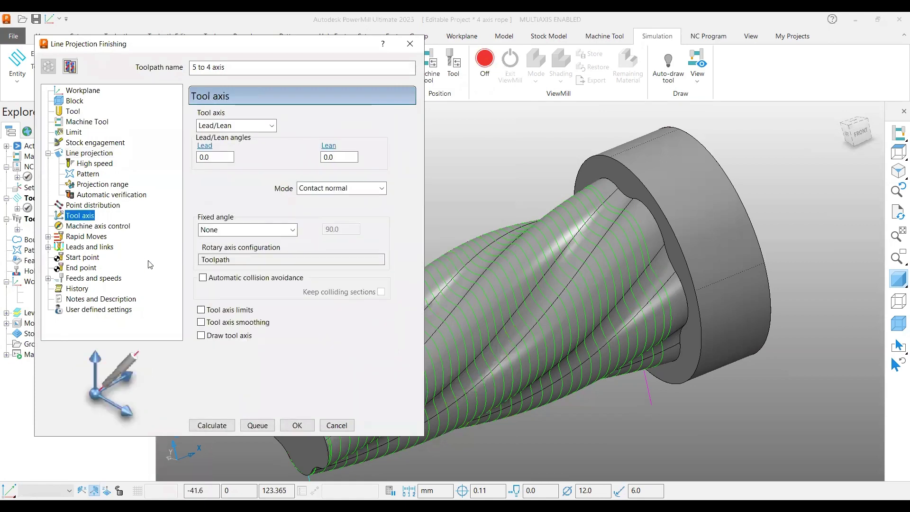
left_click(201, 310)
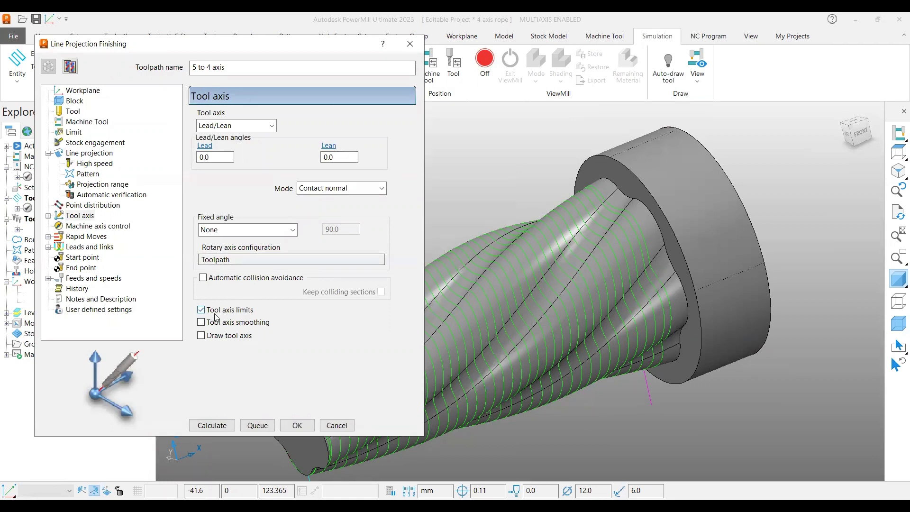
left_click(47, 216)
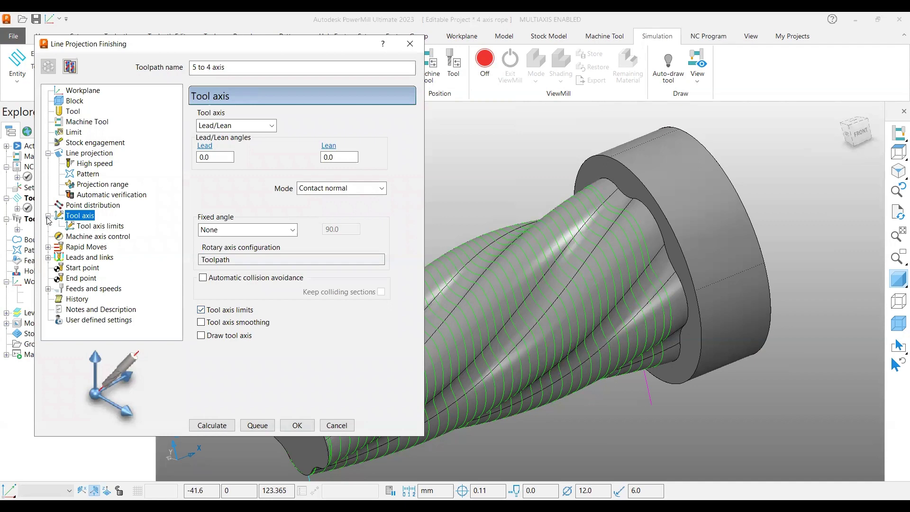
- Set tool axis limits to Move tool axis mode, using the machine tool when possible
left_click(75, 226)
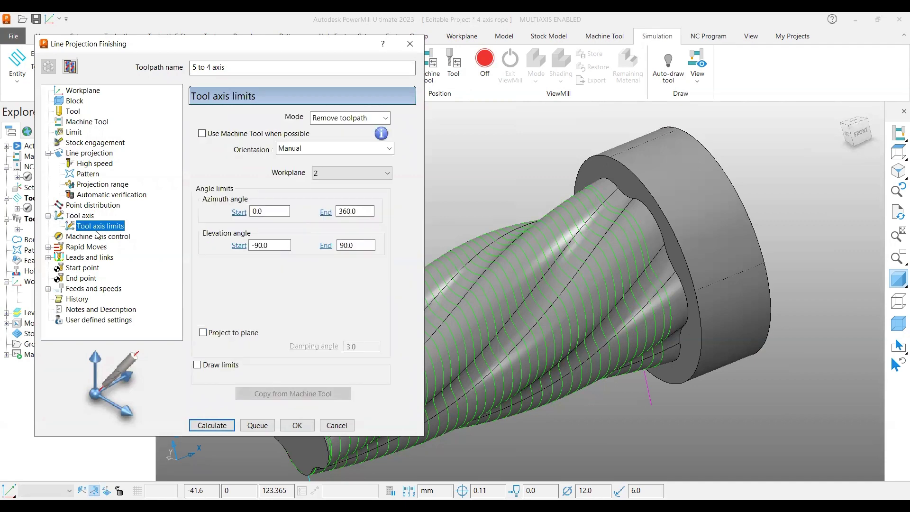
left_click(330, 118)
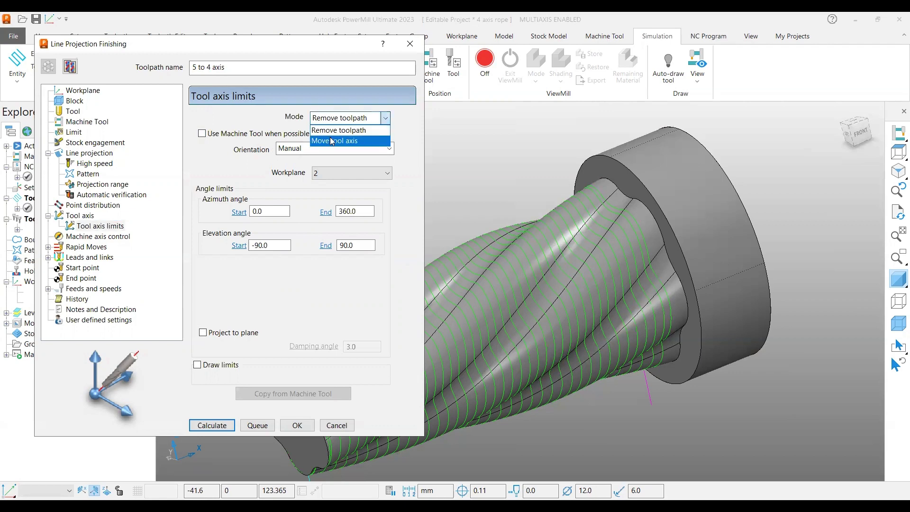
left_click(332, 141)
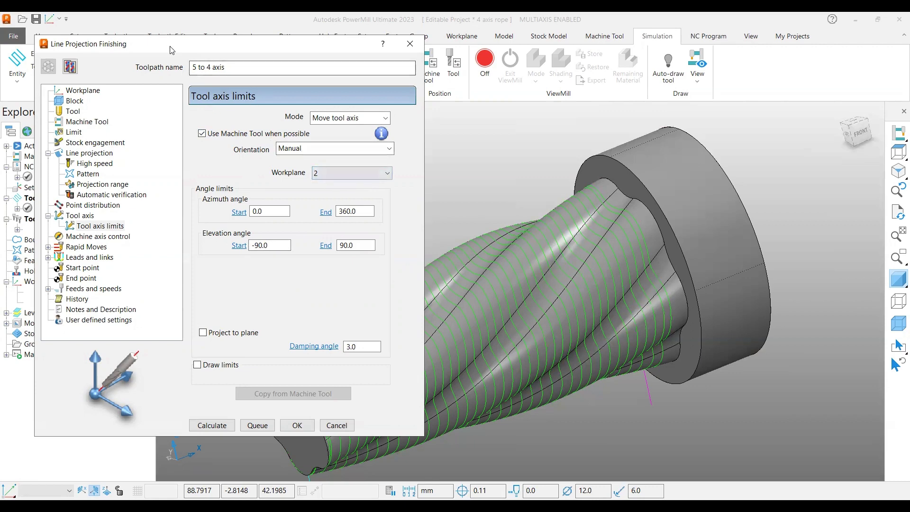
- Activate workplane 2 and view only the wireframe toolpath around the rope part
left_click_drag(171, 50, 271, 71)
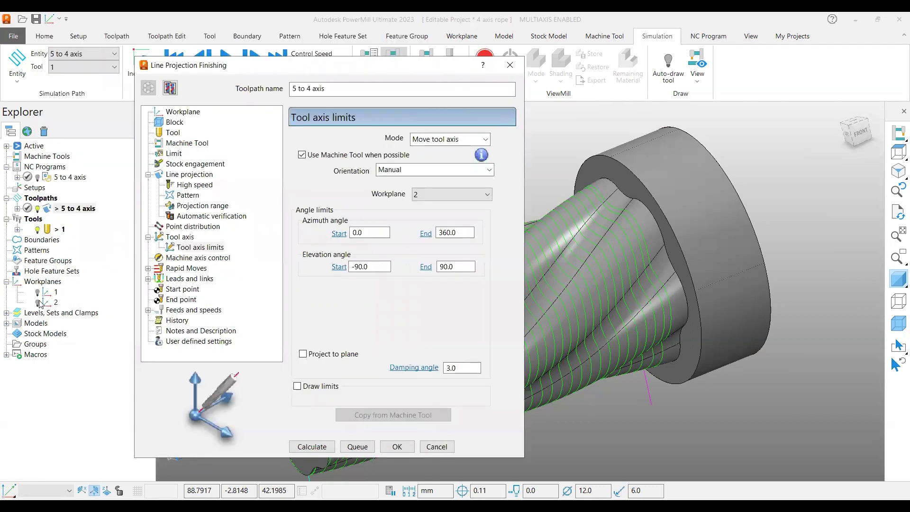
double_click(41, 303)
middle_click_drag(723, 314, 548, 352)
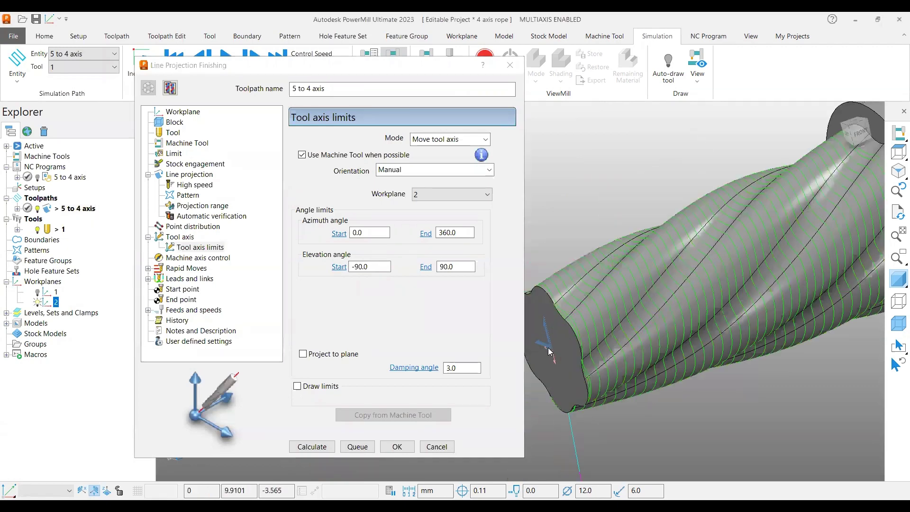
left_click(897, 282)
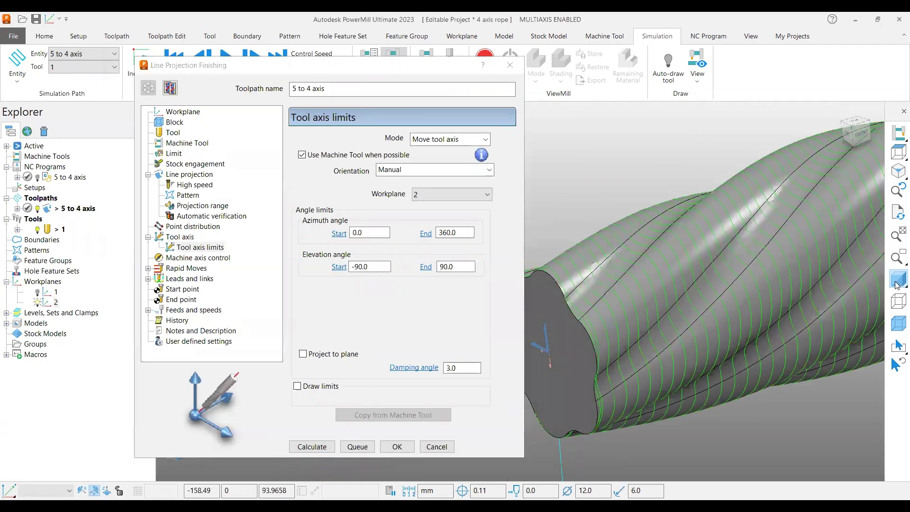
left_click(896, 283)
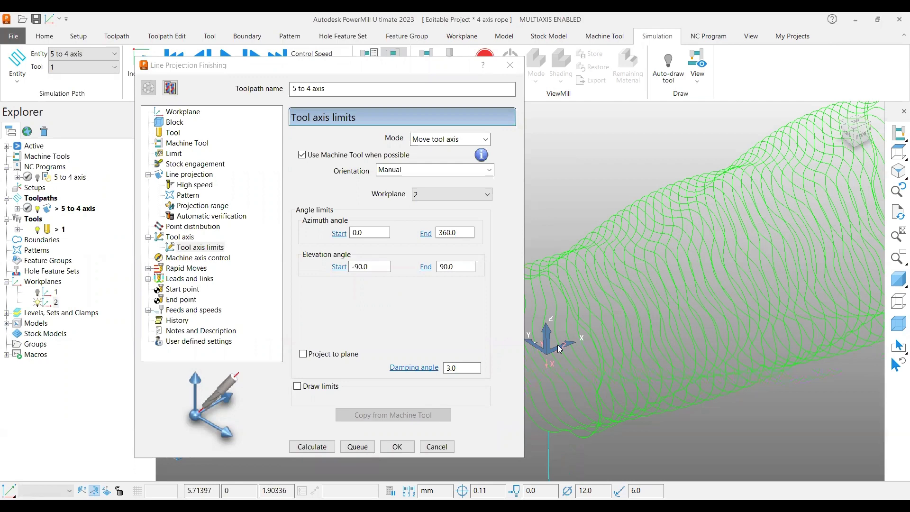
scroll(631, 179, "up", 3)
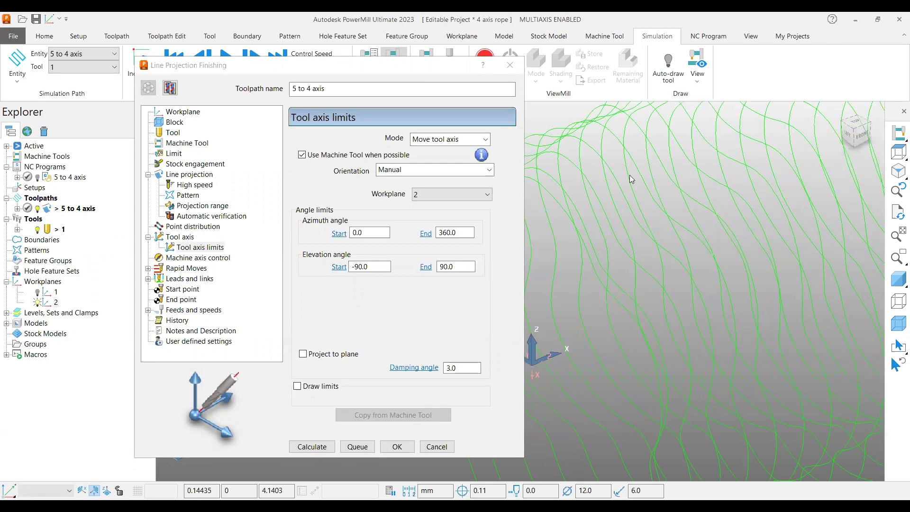
right_click(562, 148)
left_click(612, 211)
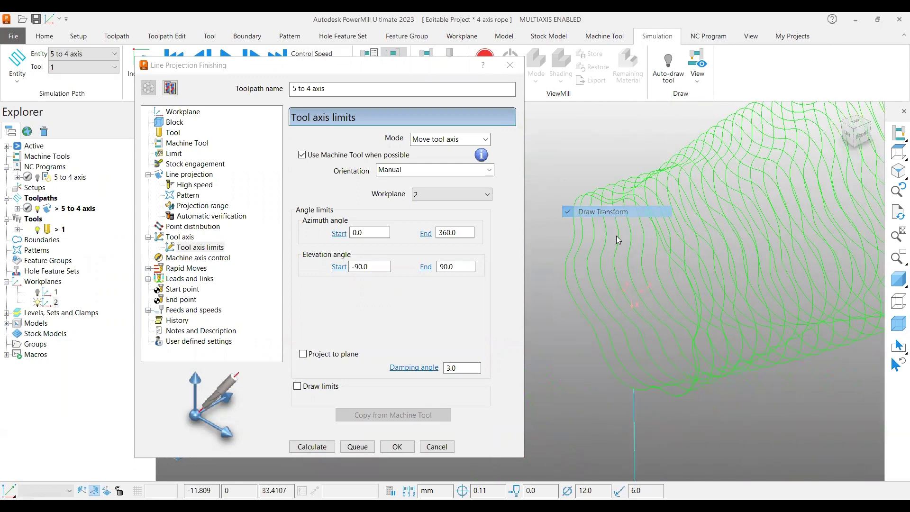
- Set workplane 2 as the tool axis limits reference and show the rope part shaded
left_click(47, 303)
scroll(611, 315, "up", 3)
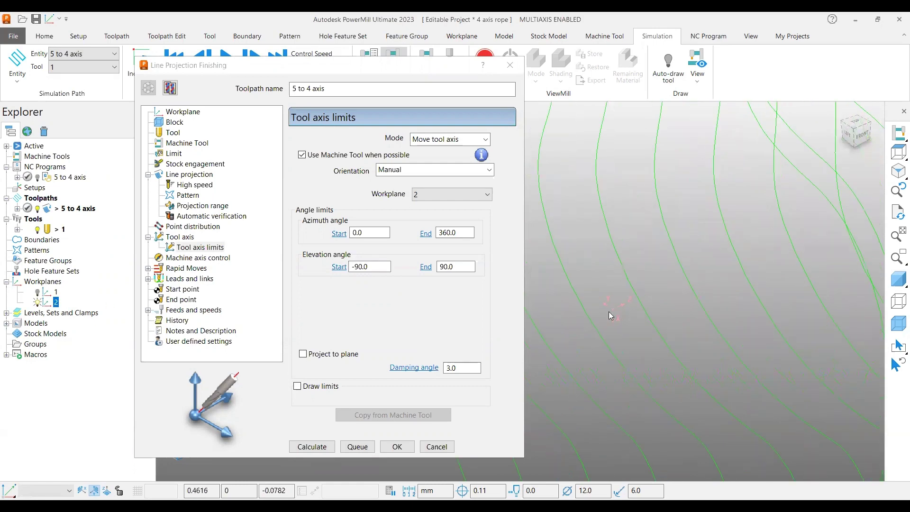
scroll(610, 316, "up", 3)
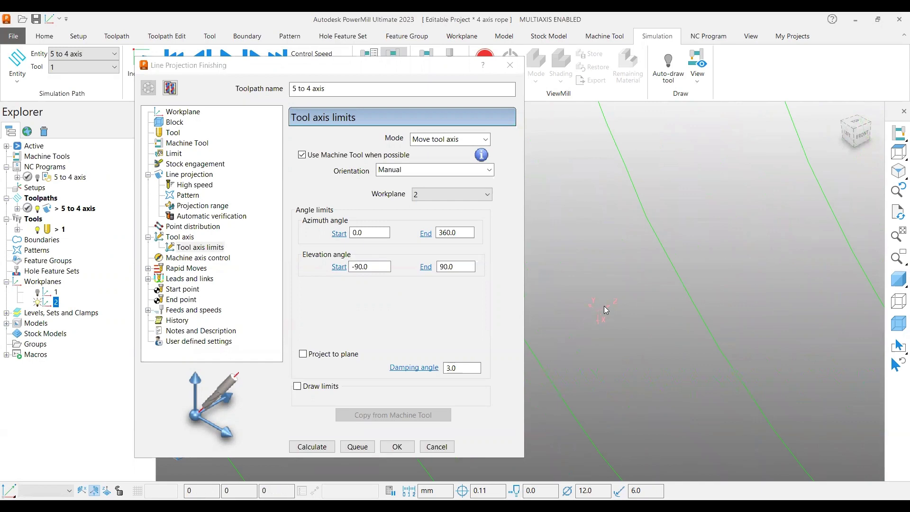
scroll(626, 306, "down", 5)
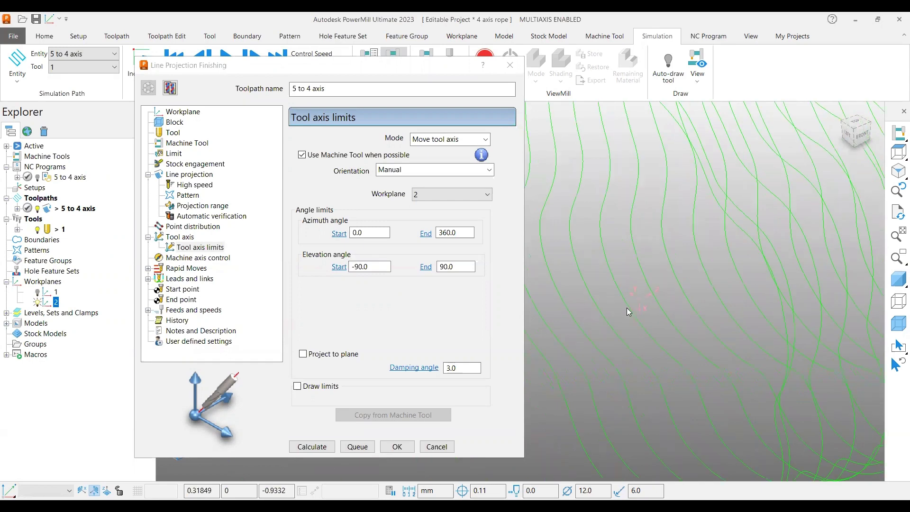
left_click(898, 280)
scroll(656, 298, "down", 4)
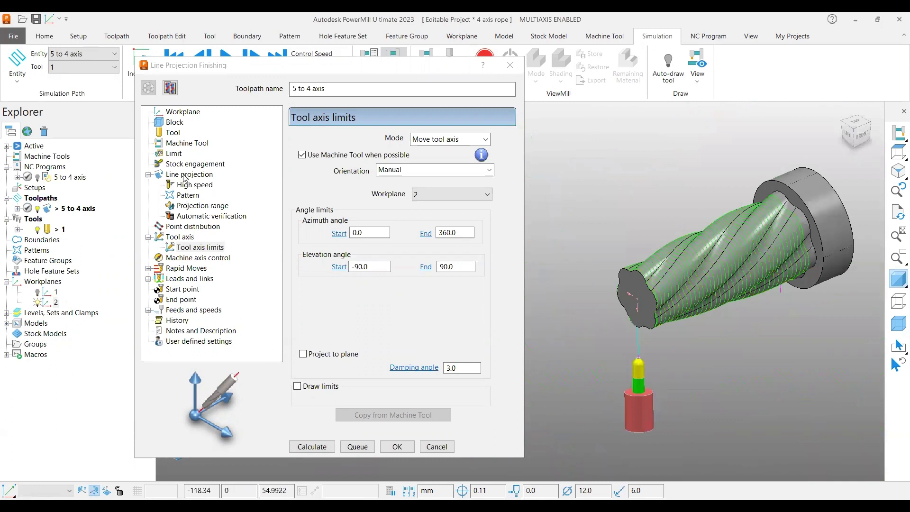
- Turn on Draw tool axis and display the rope part as a wireframe
left_click(183, 237)
left_click(302, 359)
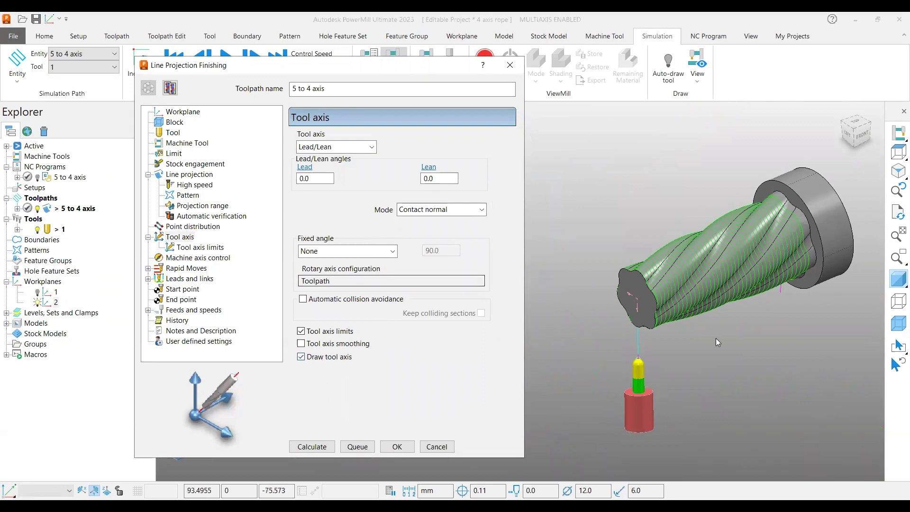
left_click(899, 279)
left_click(899, 301)
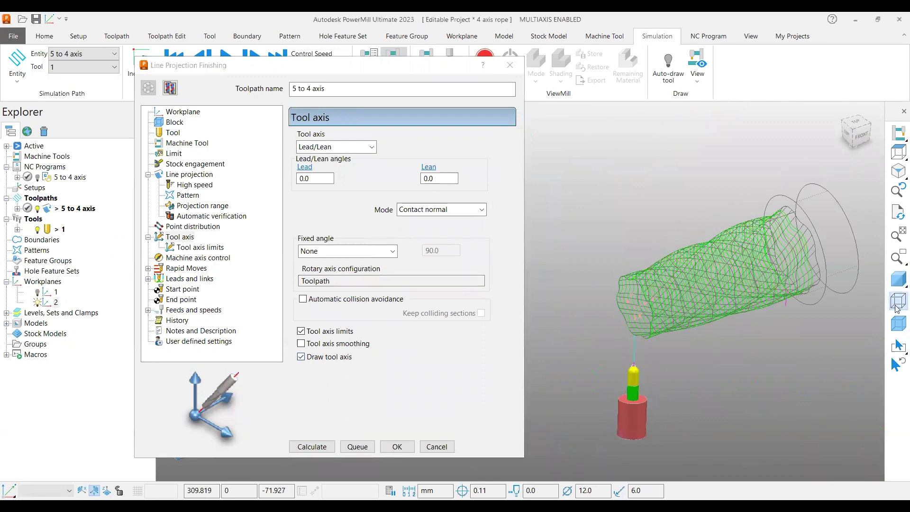
scroll(754, 294, "up", 5)
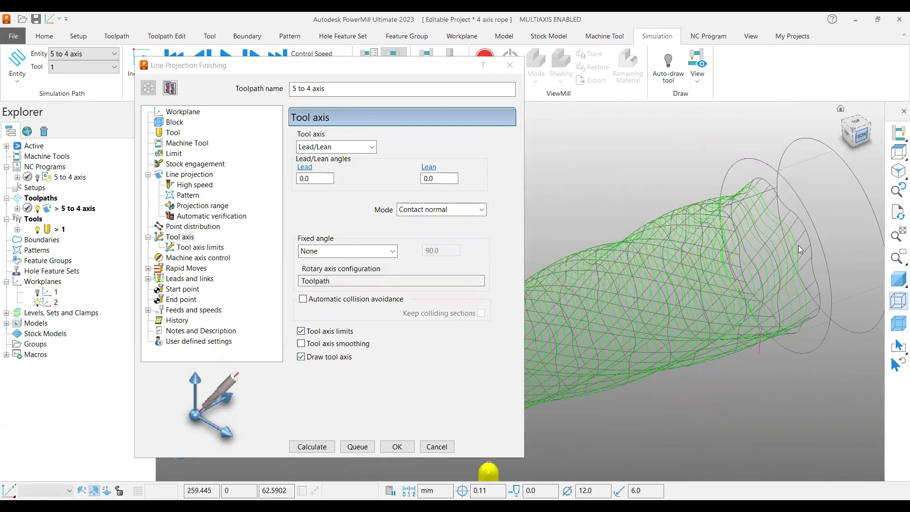
- Inspect the toolpath from the front and oblique angles, then restore the shaded part
key("ctrl+2")
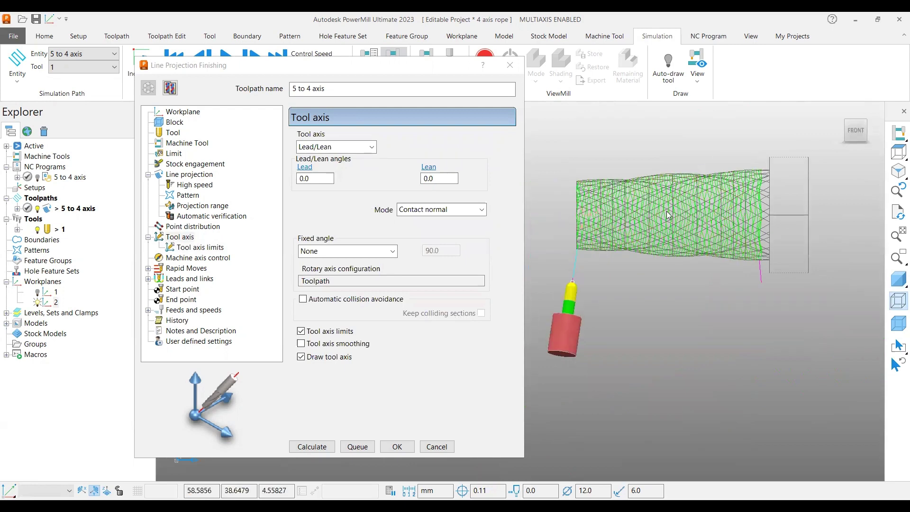
middle_click_drag(592, 252, 567, 196)
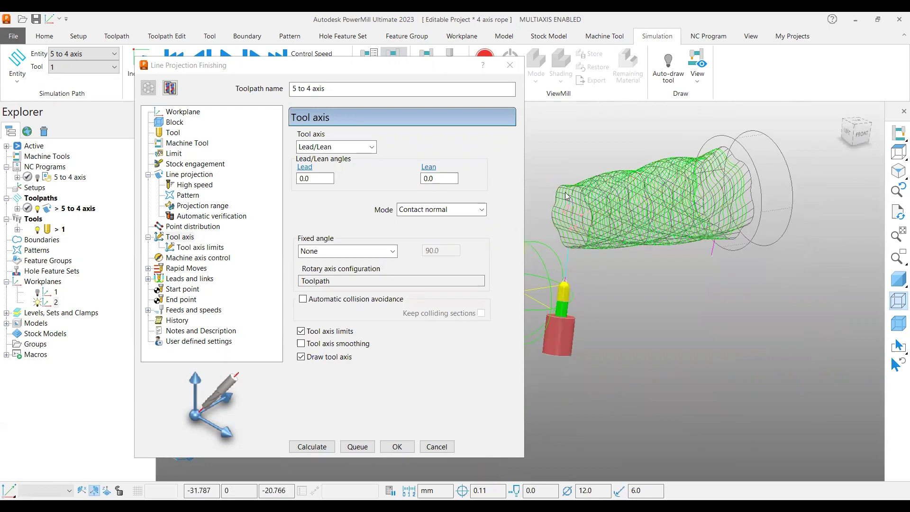
scroll(567, 196, "up", 4)
middle_click_drag(784, 268, 584, 273)
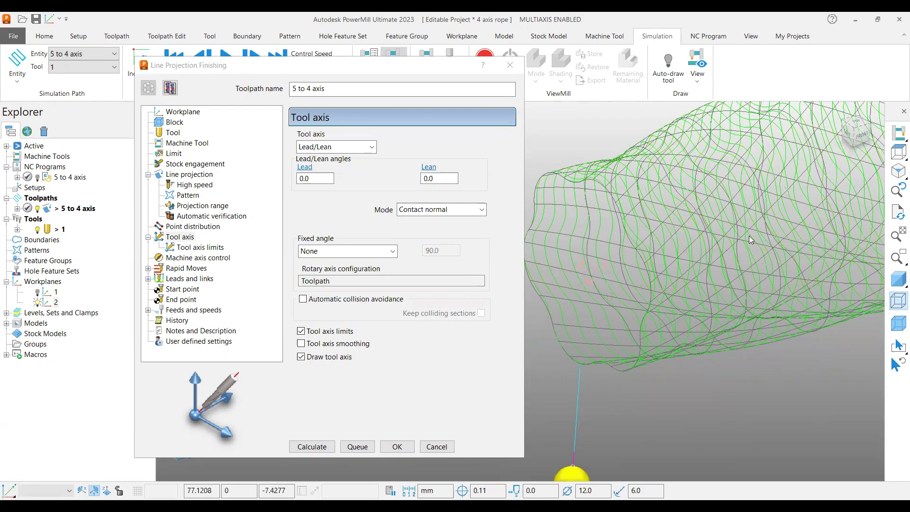
left_click(899, 280)
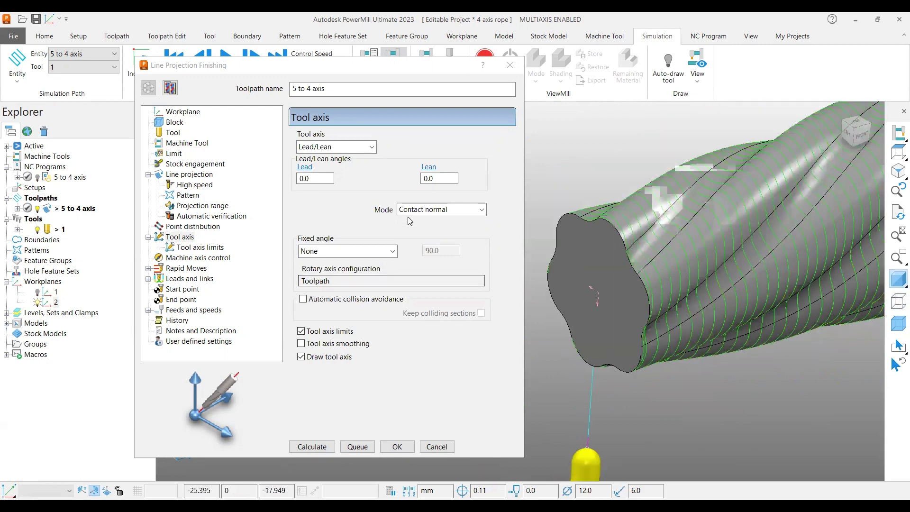
left_click(189, 248)
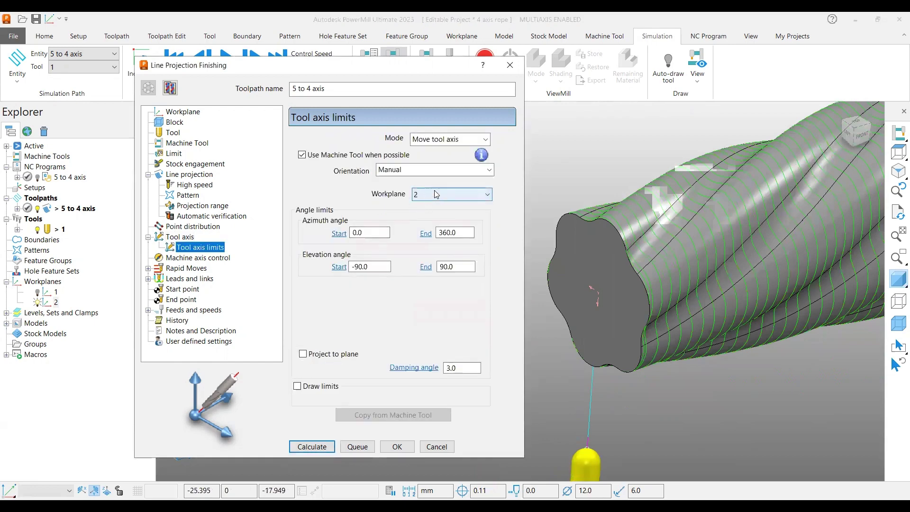
- Project the tool axis to the plane of workplane 2 and recalculate the '5 to 4 axis' toolpath
left_click(38, 304)
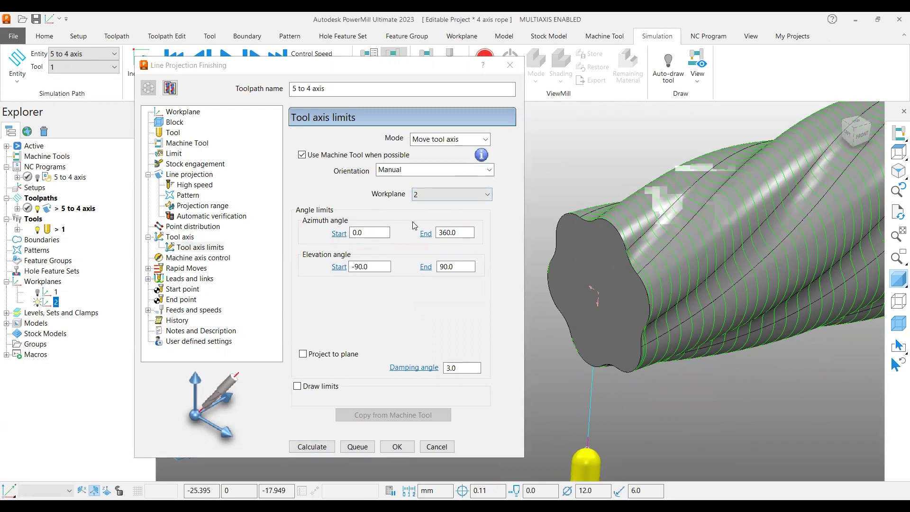
left_click(320, 355)
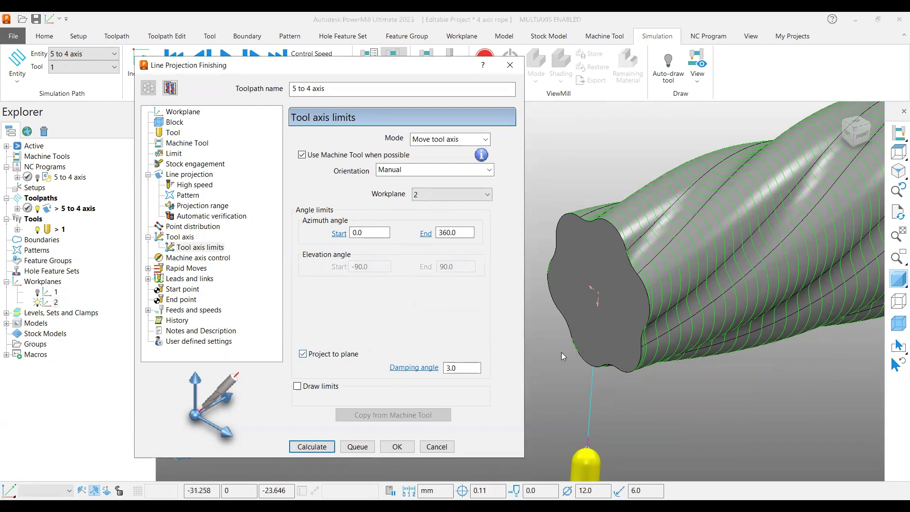
scroll(564, 307, "down", 4)
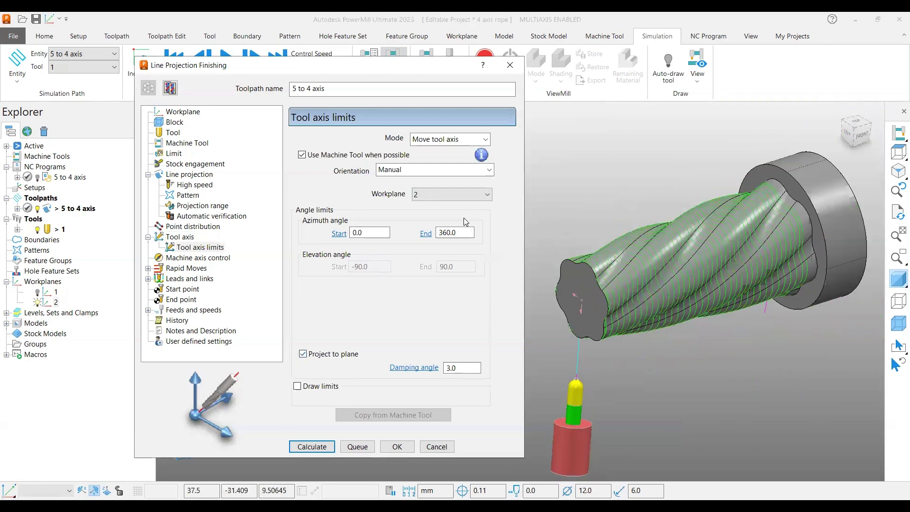
middle_click_drag(660, 290, 650, 249)
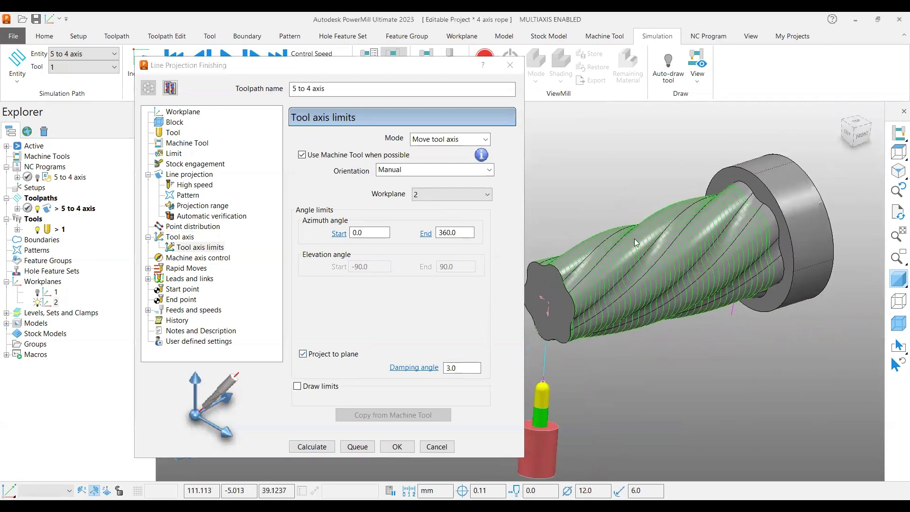
left_click(323, 449)
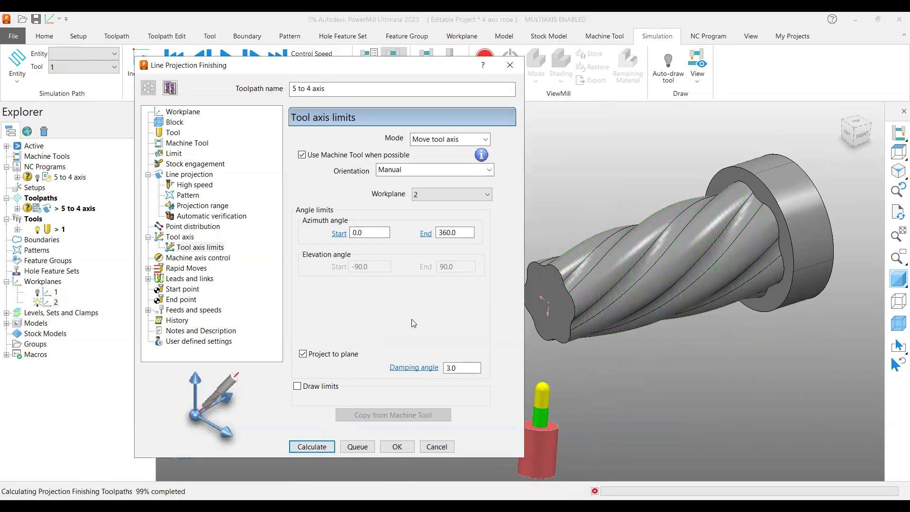
- Reset the machine tool to home and simulate the toolpath, keeping the A axis at 90
left_click(437, 447)
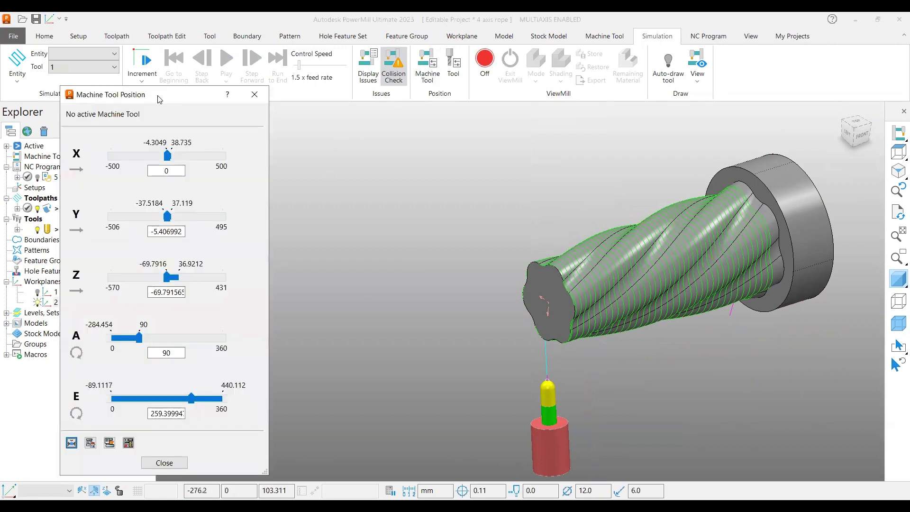
left_click_drag(158, 98, 220, 111)
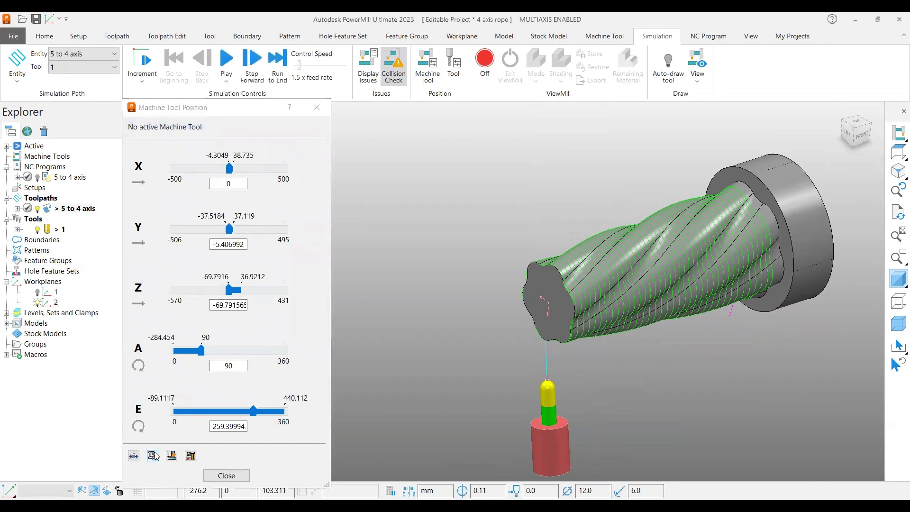
left_click(135, 456)
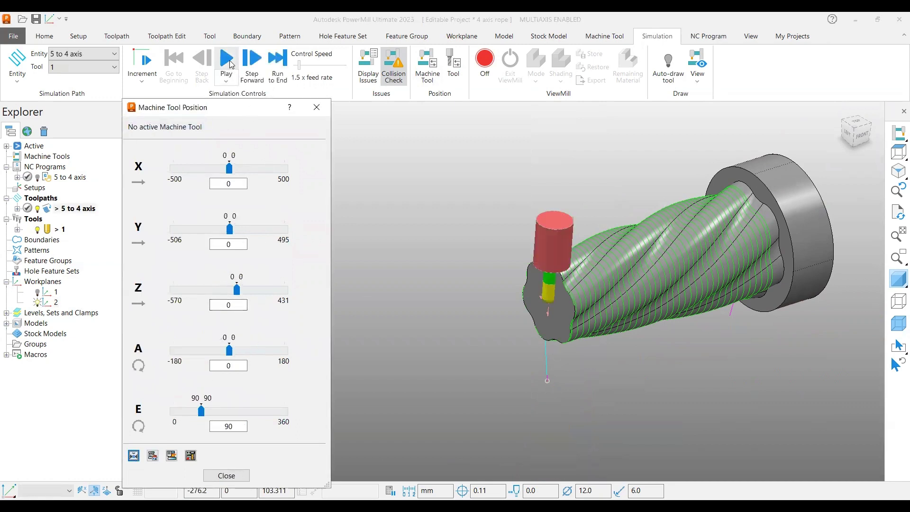
left_click(227, 59)
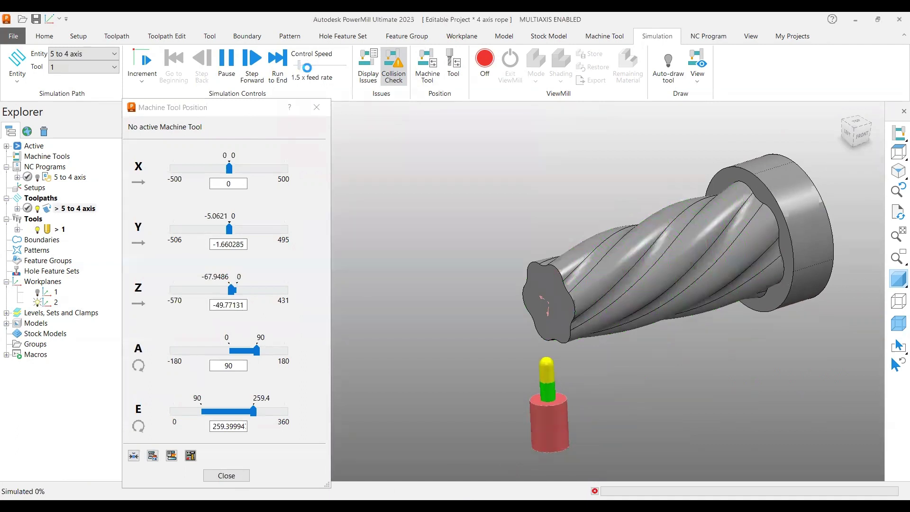
left_click_drag(299, 65, 307, 65)
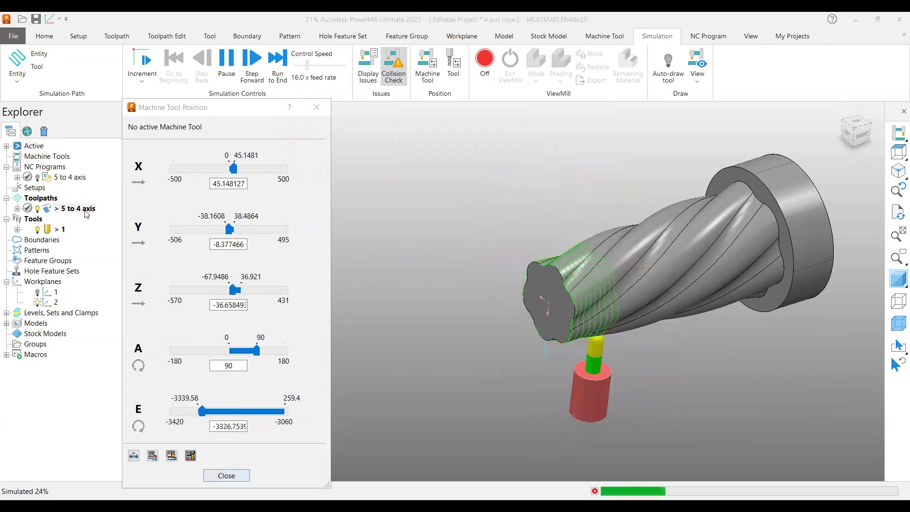
- Open the settings of the '5 to 4 axis' NC program
left_click(70, 177)
right_click(75, 181)
left_click(118, 231)
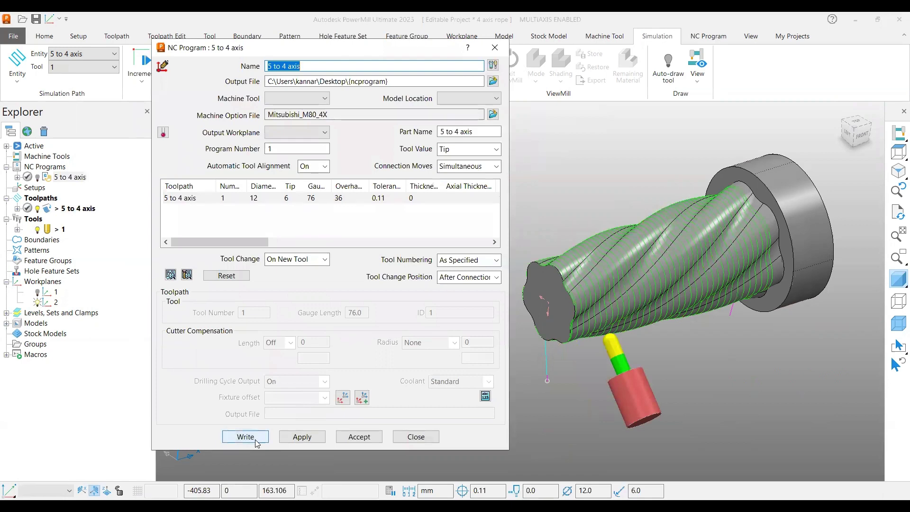
- Write the NC program to '5 to 4 axis.tap' and close the error-free information log
left_click(257, 442)
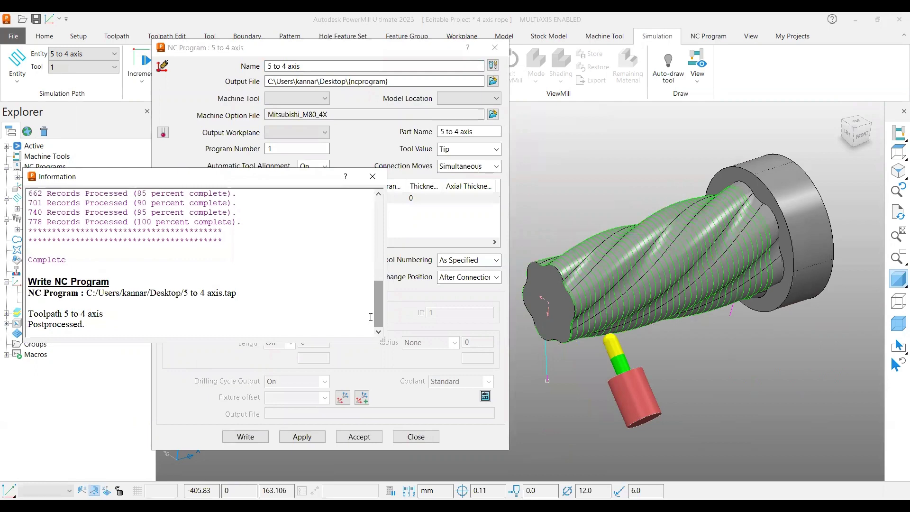
left_click_drag(376, 307, 390, 213)
scroll(139, 282, "down", 10)
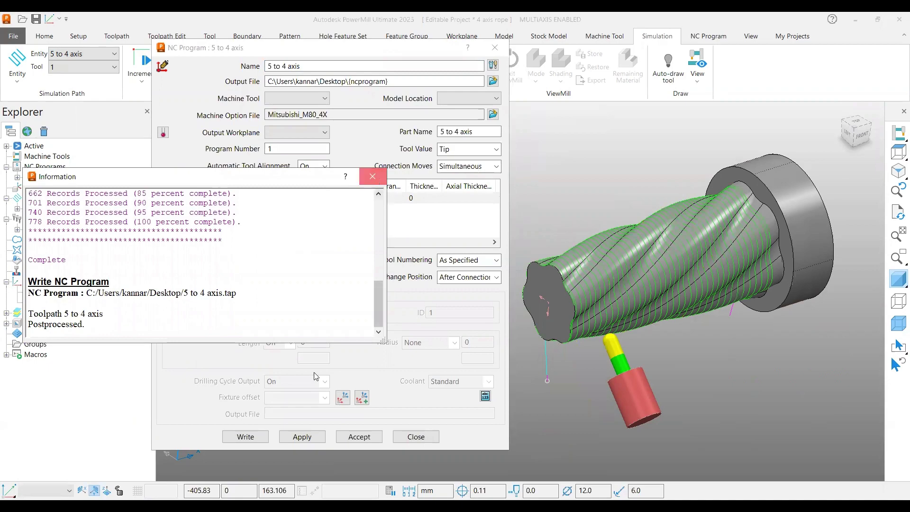
left_click(373, 177)
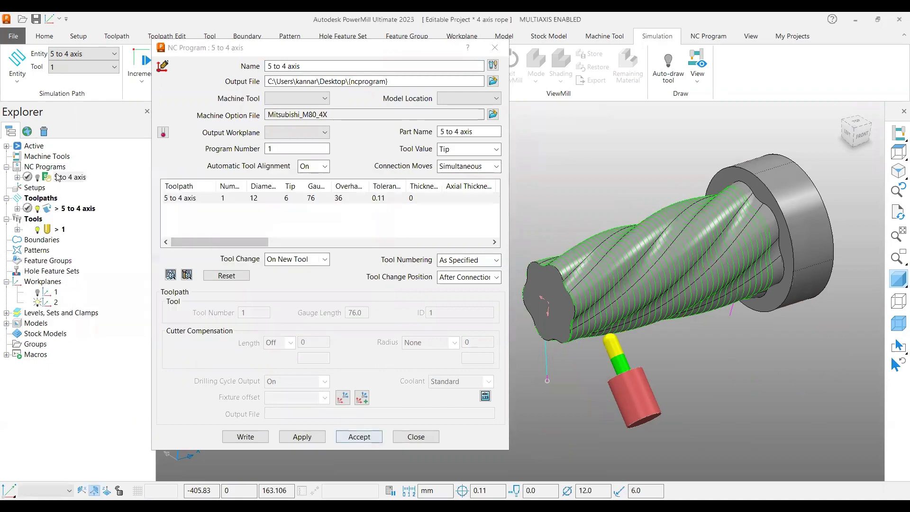